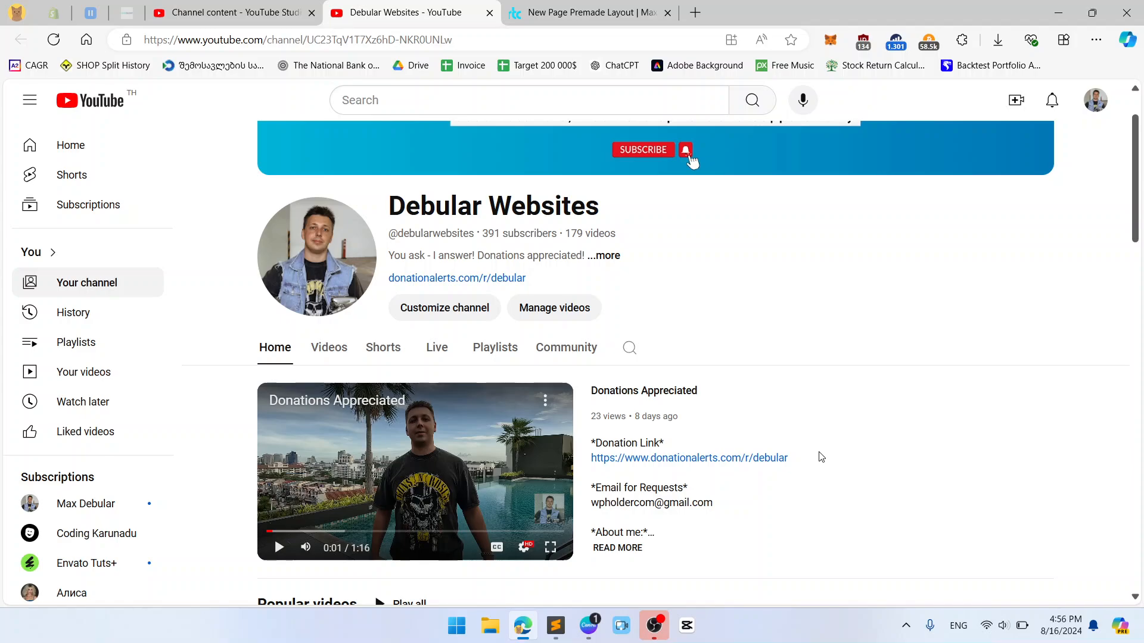
mouse_move(820, 453)
mouse_down()
mouse_move(775, 459)
mouse_move(822, 469)
mouse_up()
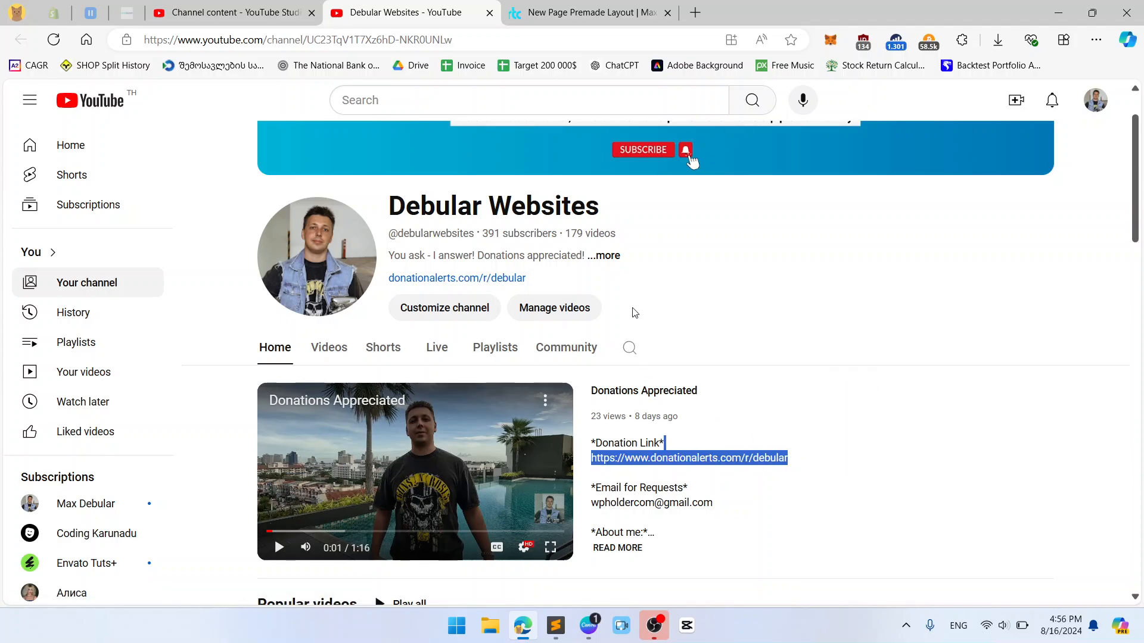
drag(529, 279, 398, 272)
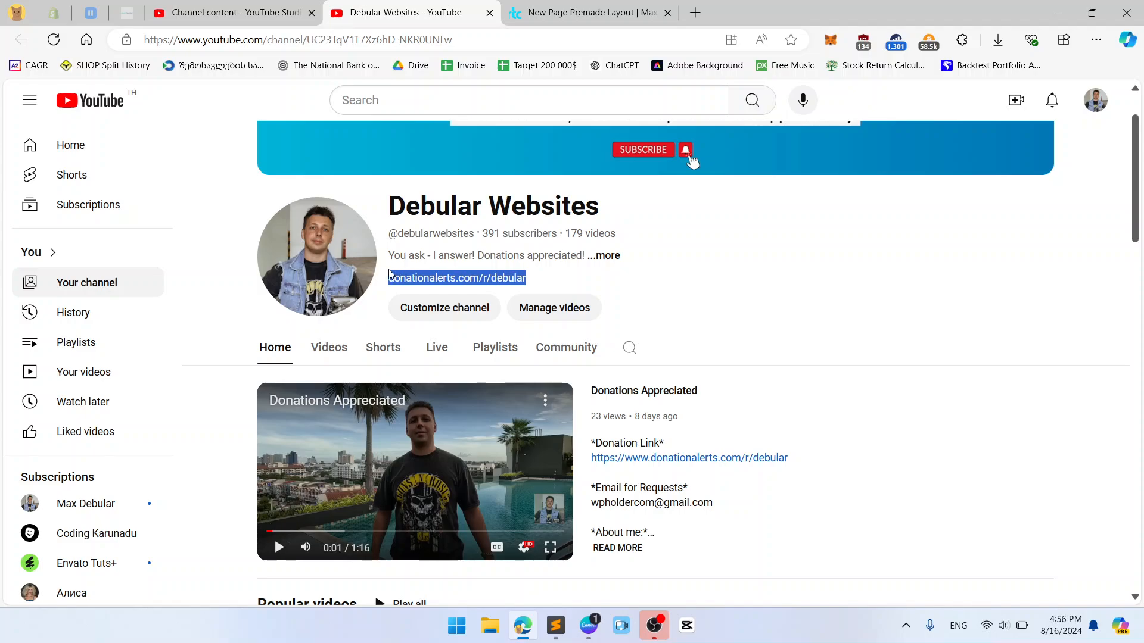
click(756, 275)
Switch to the New Page Premade Layout page in the Divi builder and open its library of premade layouts.
click(572, 12)
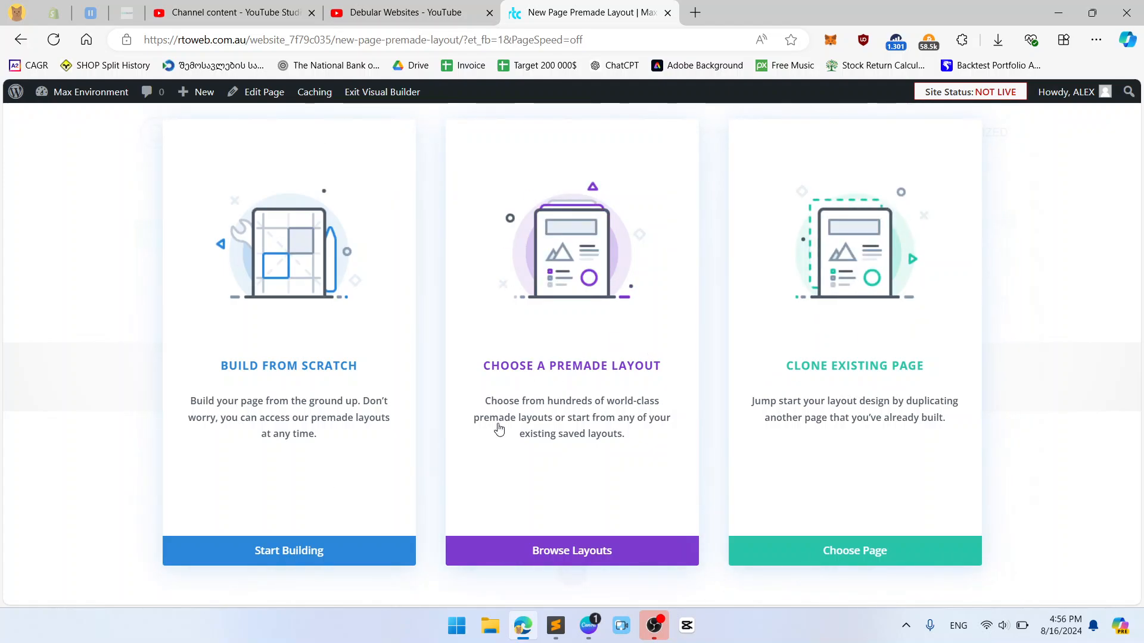
click(640, 423)
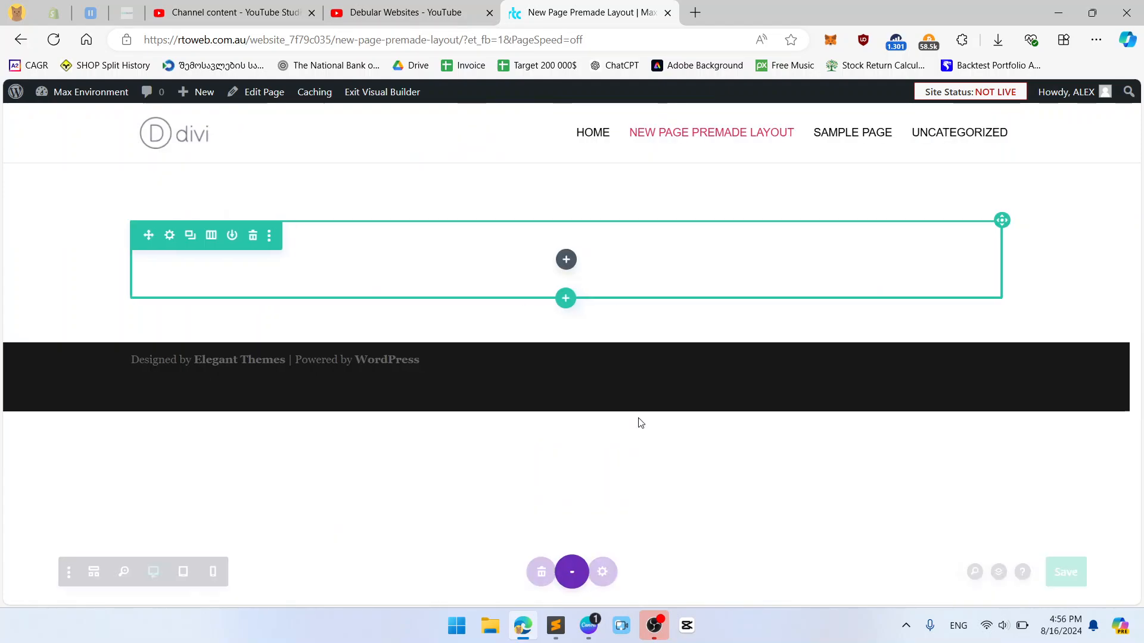
click(979, 149)
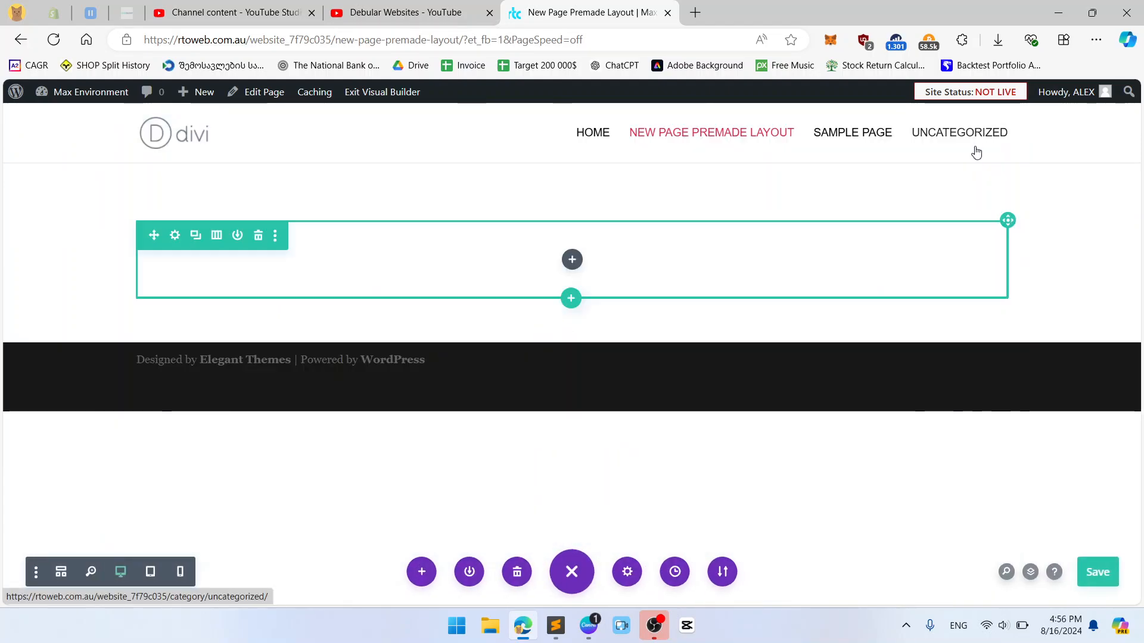
click(422, 572)
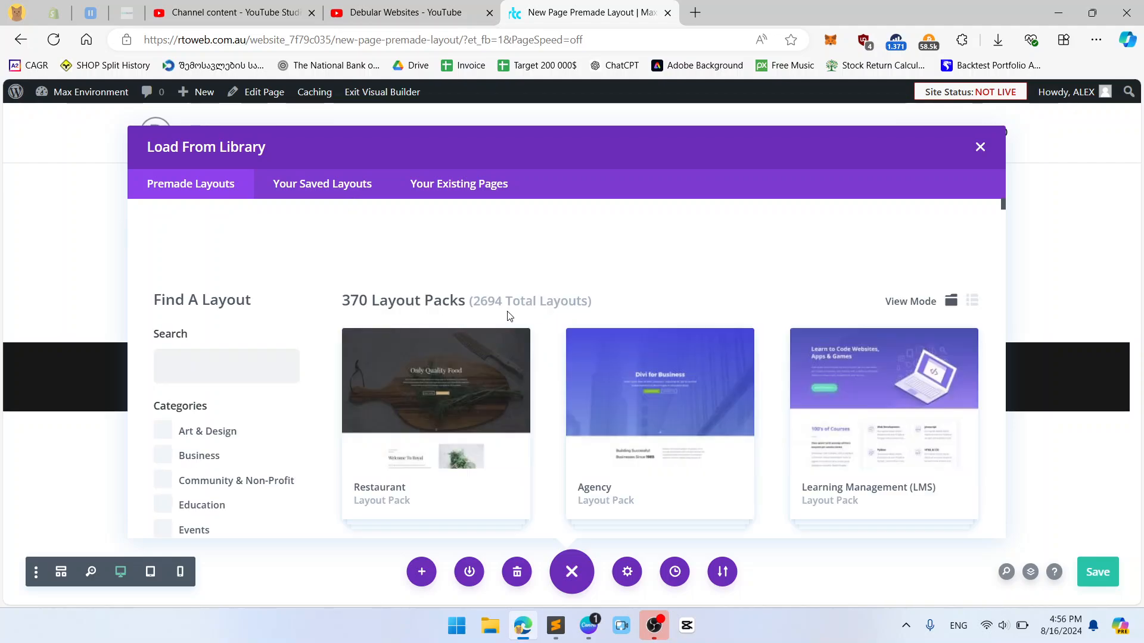
Browse the premade layout packs in the library to find a suitable design for the page.
scroll(525, 304, down, 2)
scroll(542, 293, up, 2)
scroll(511, 300, down, 1)
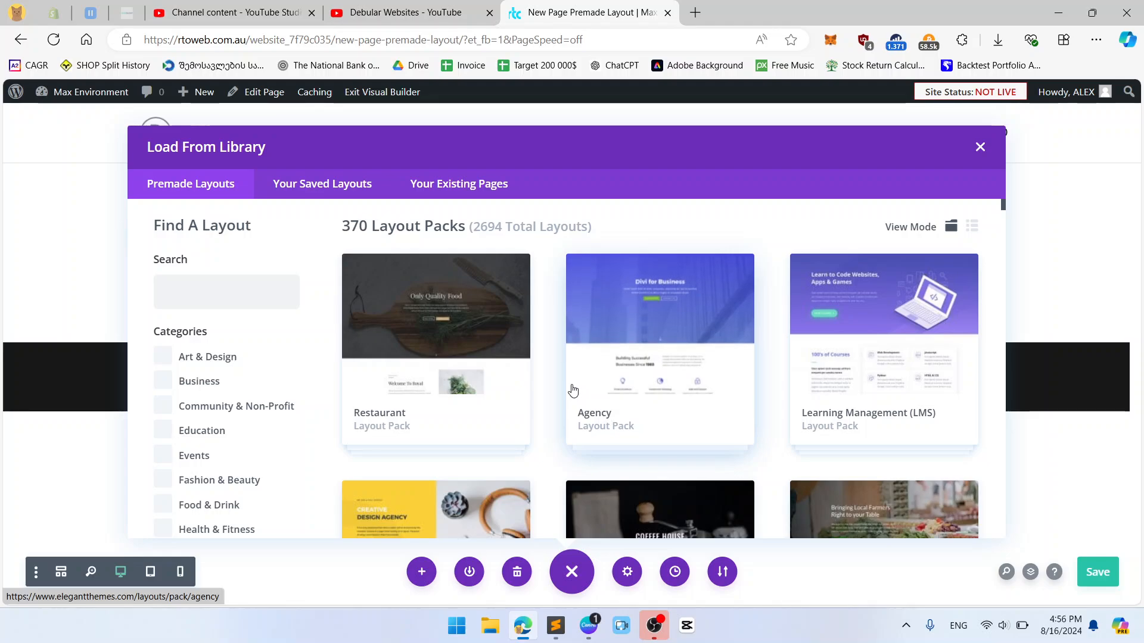
scroll(573, 390, down, 1)
scroll(573, 390, down, 9)
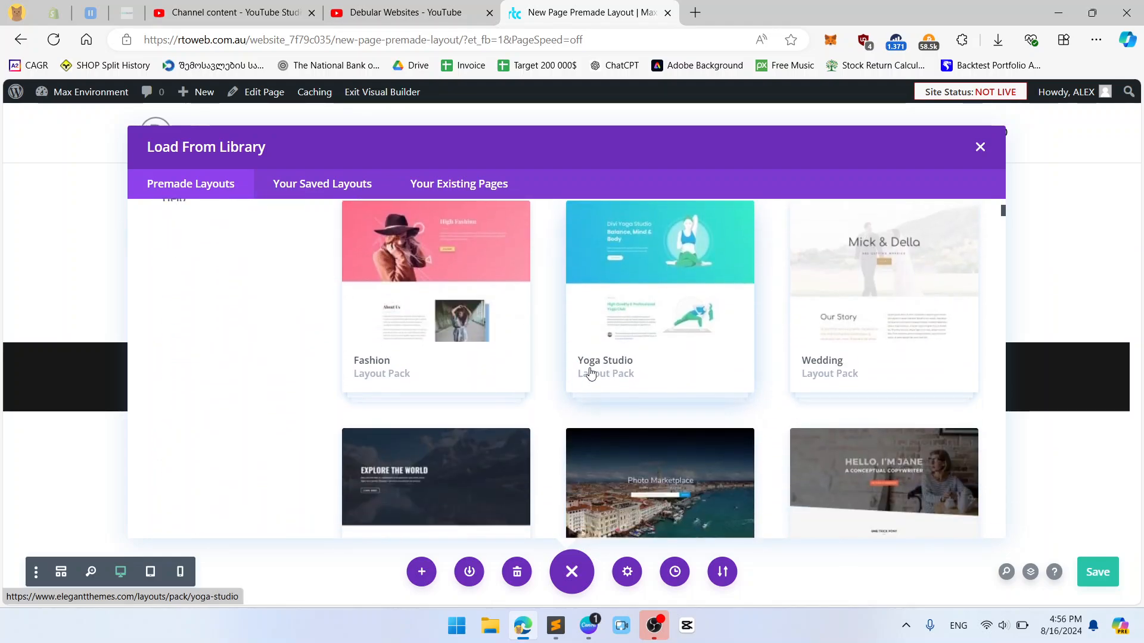
scroll(647, 326, down, 15)
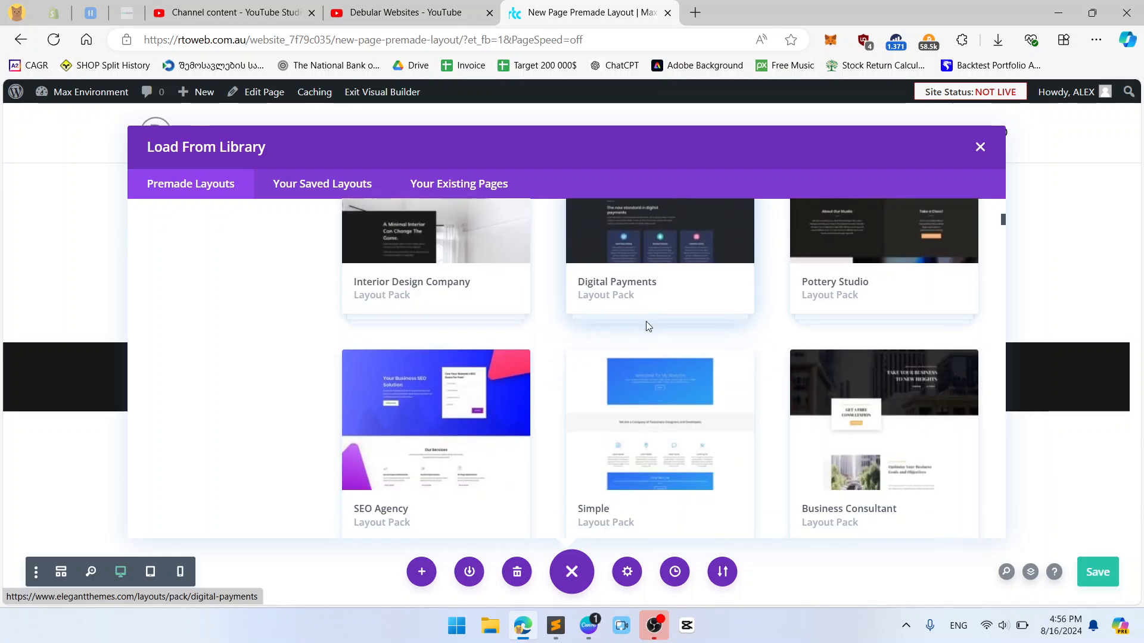
scroll(648, 326, down, 8)
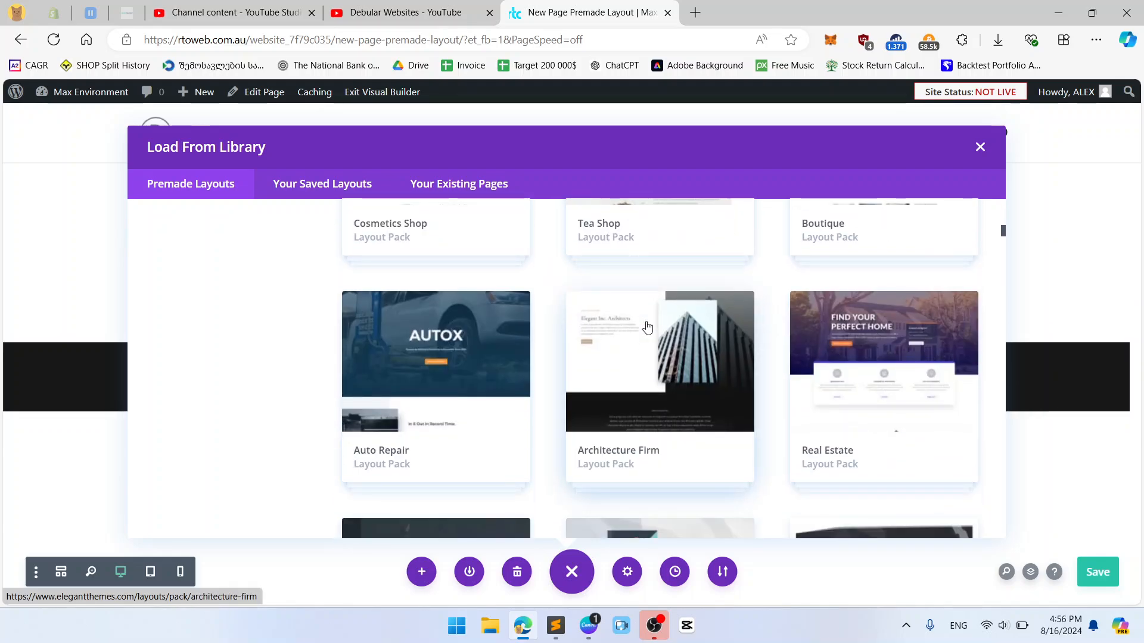
scroll(647, 327, down, 6)
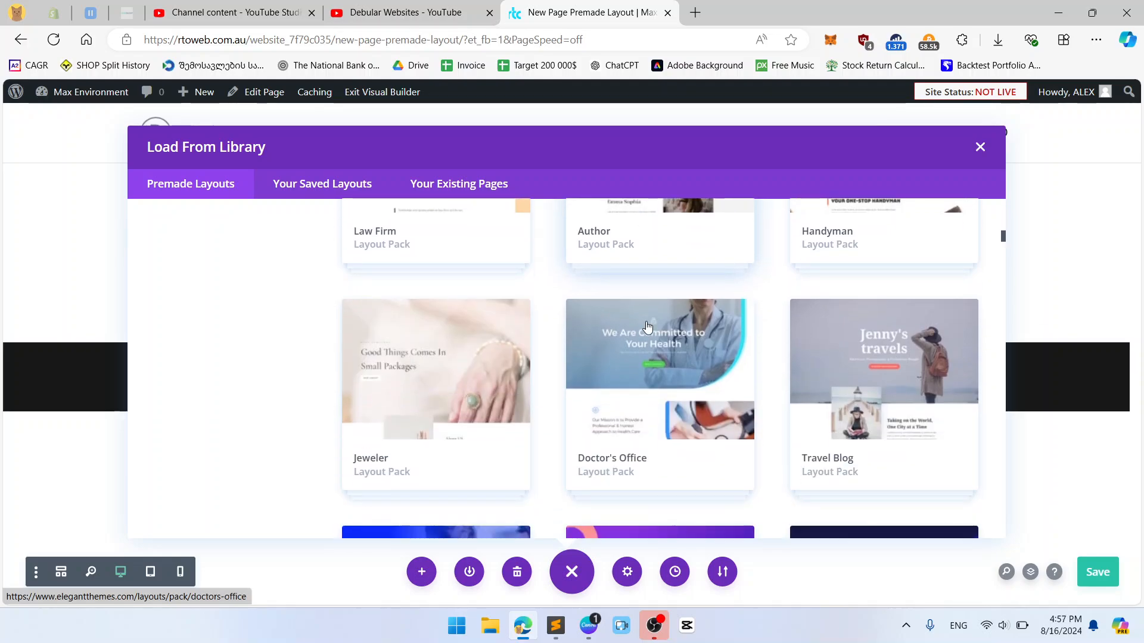
scroll(648, 327, down, 2)
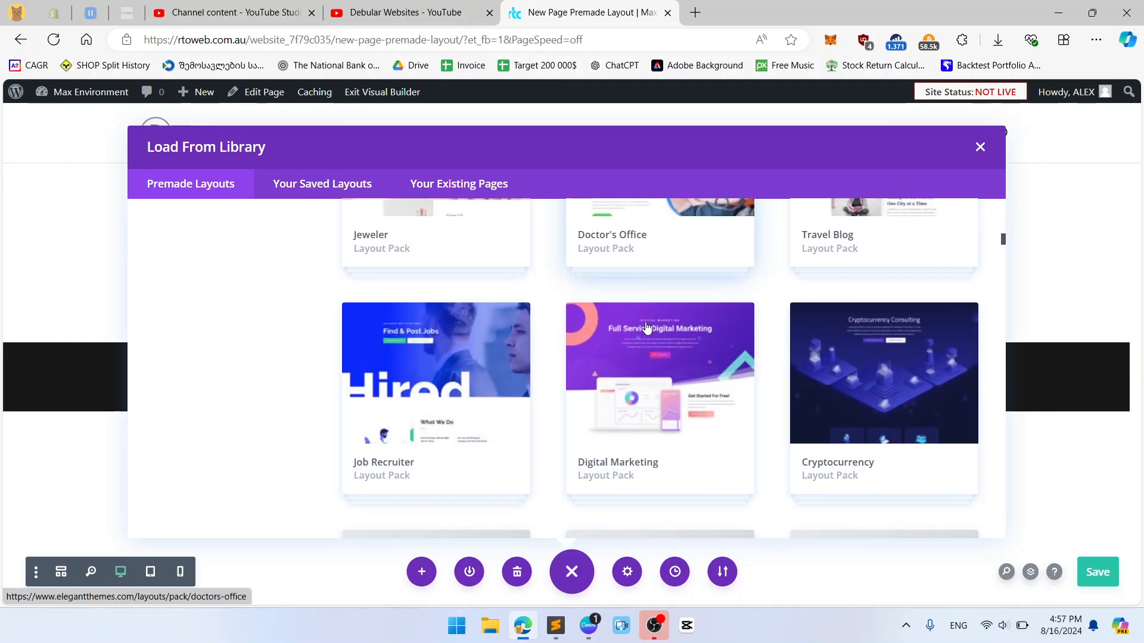
scroll(648, 327, down, 3)
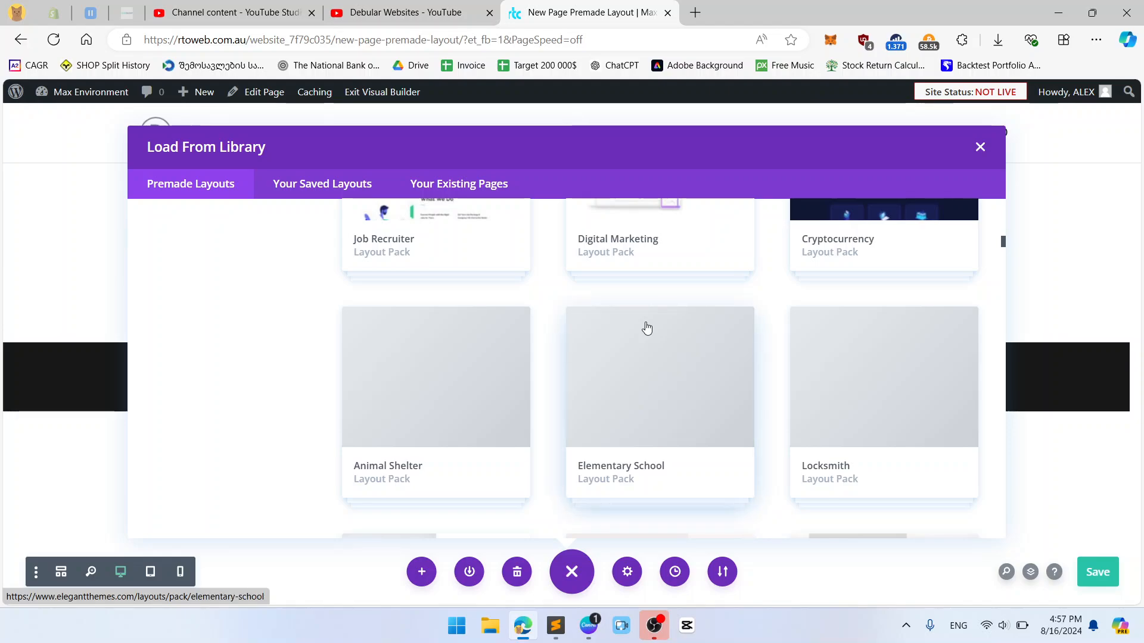
scroll(647, 328, down, 5)
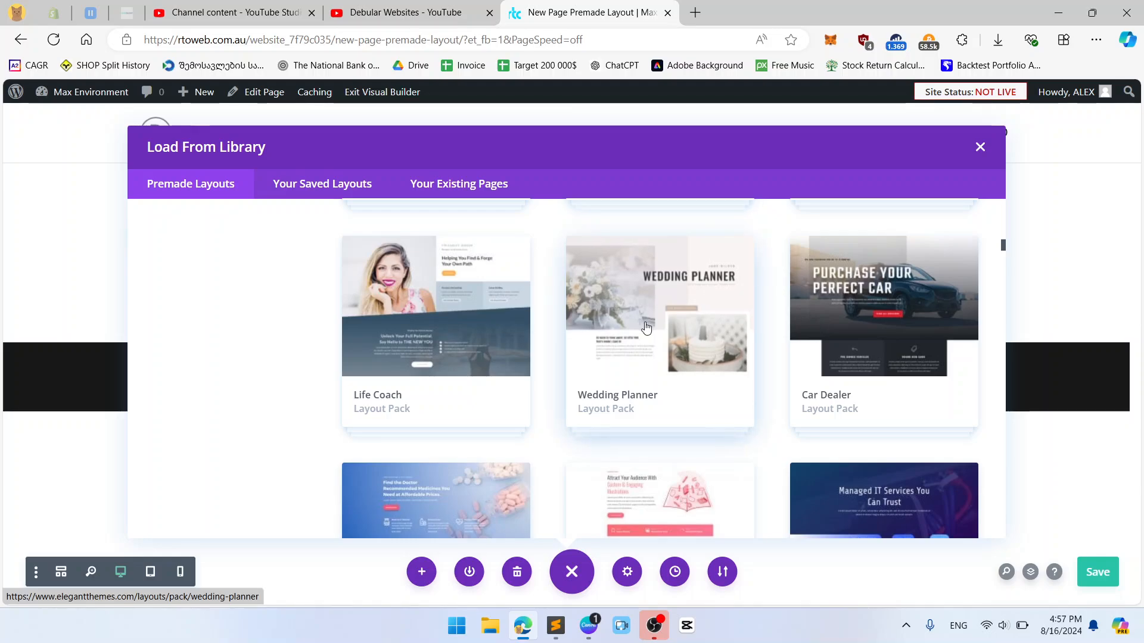
scroll(647, 328, down, 2)
scroll(643, 327, down, 5)
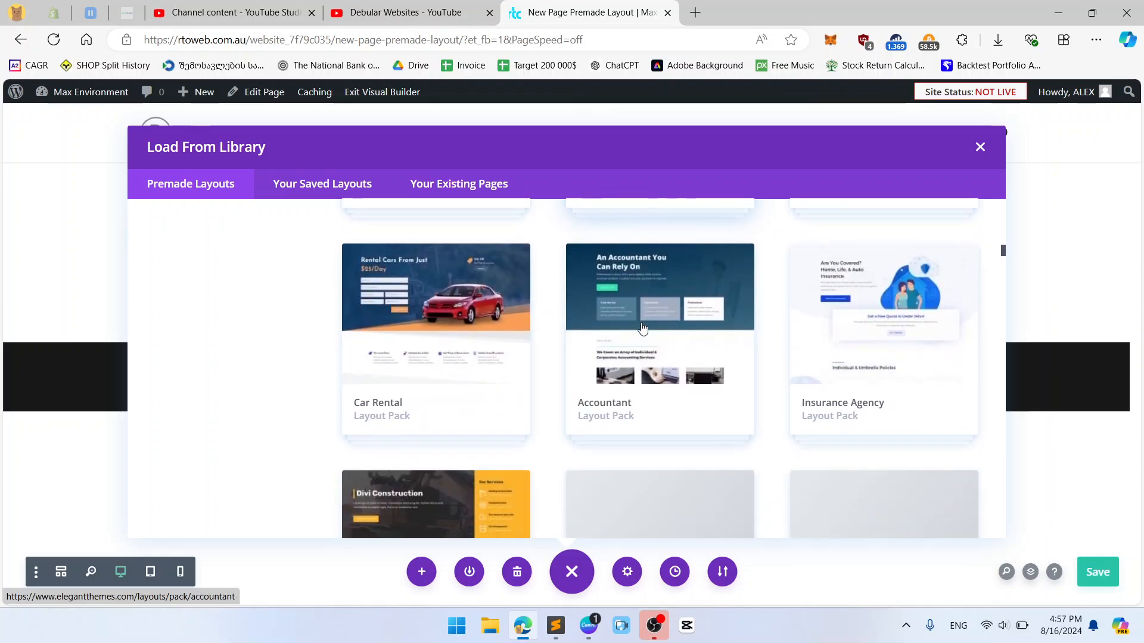
scroll(643, 327, down, 3)
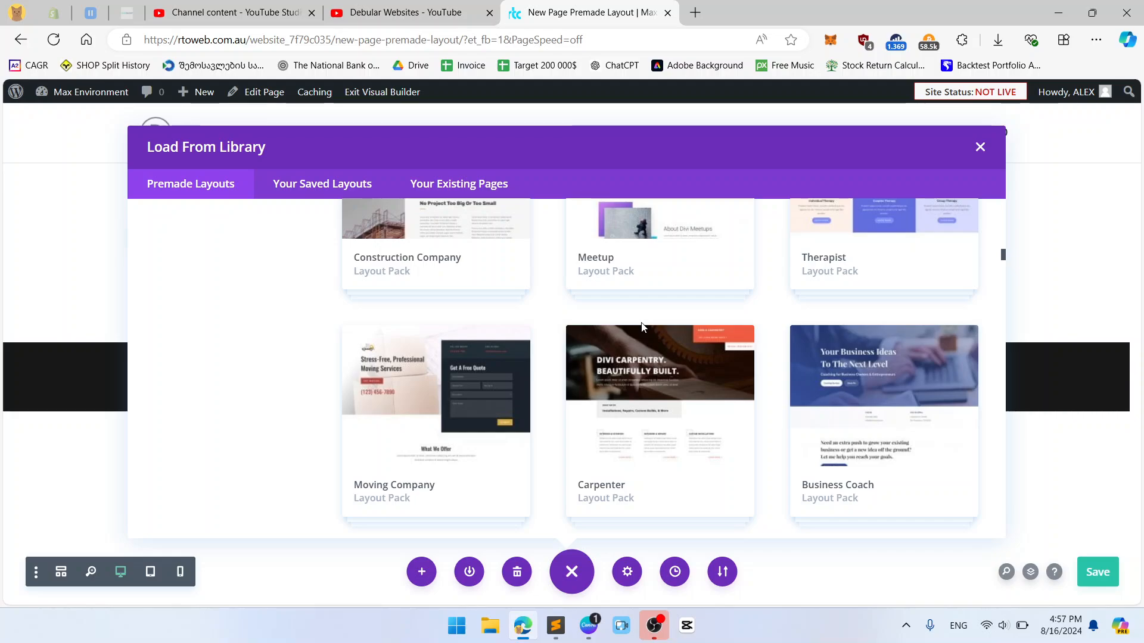
scroll(681, 356, down, 1)
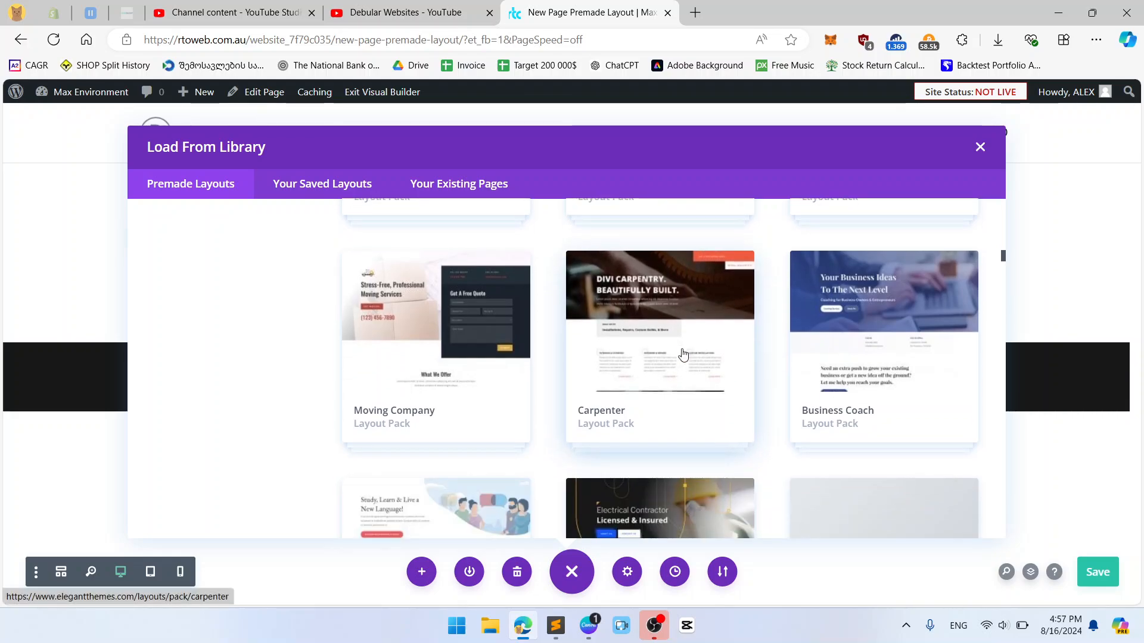
scroll(683, 355, down, 4)
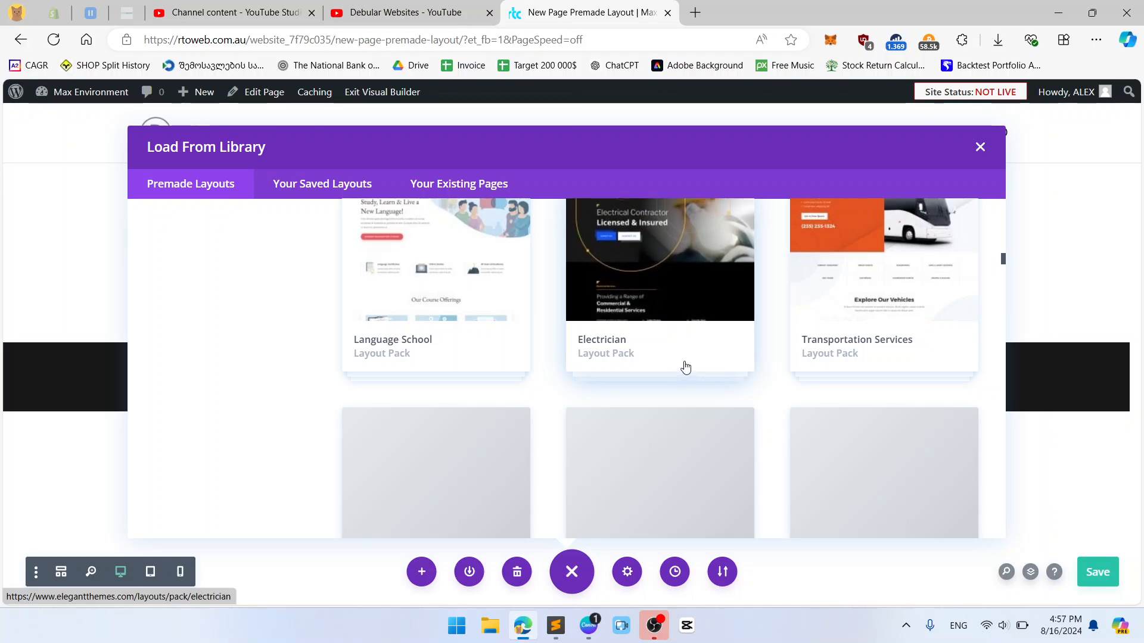
scroll(686, 366, down, 4)
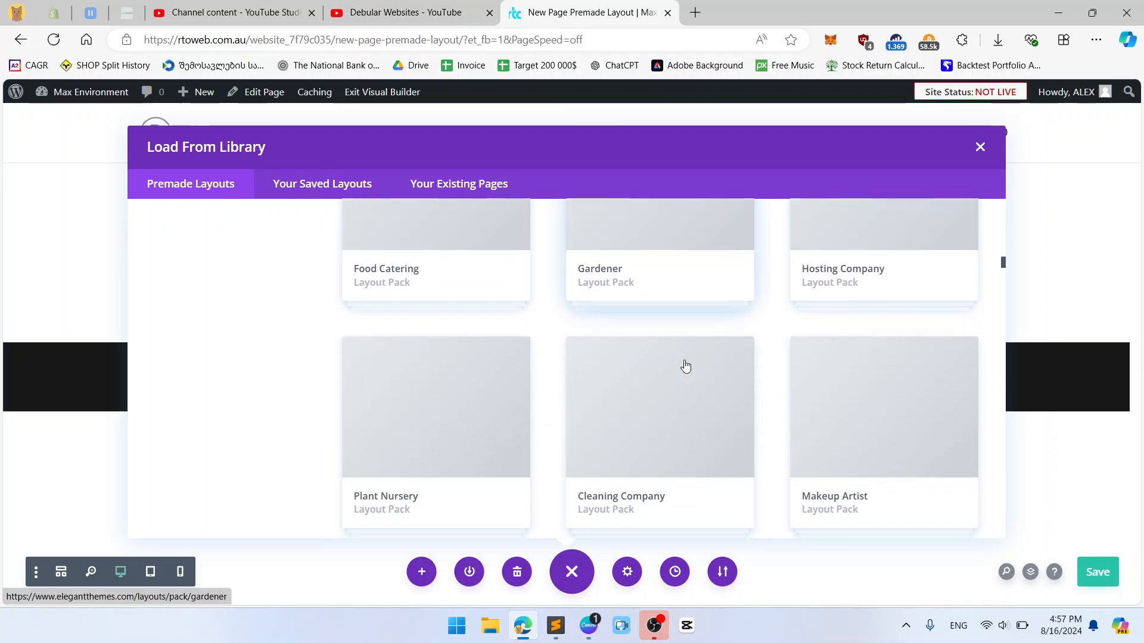
scroll(686, 366, up, 1)
scroll(686, 365, down, 1)
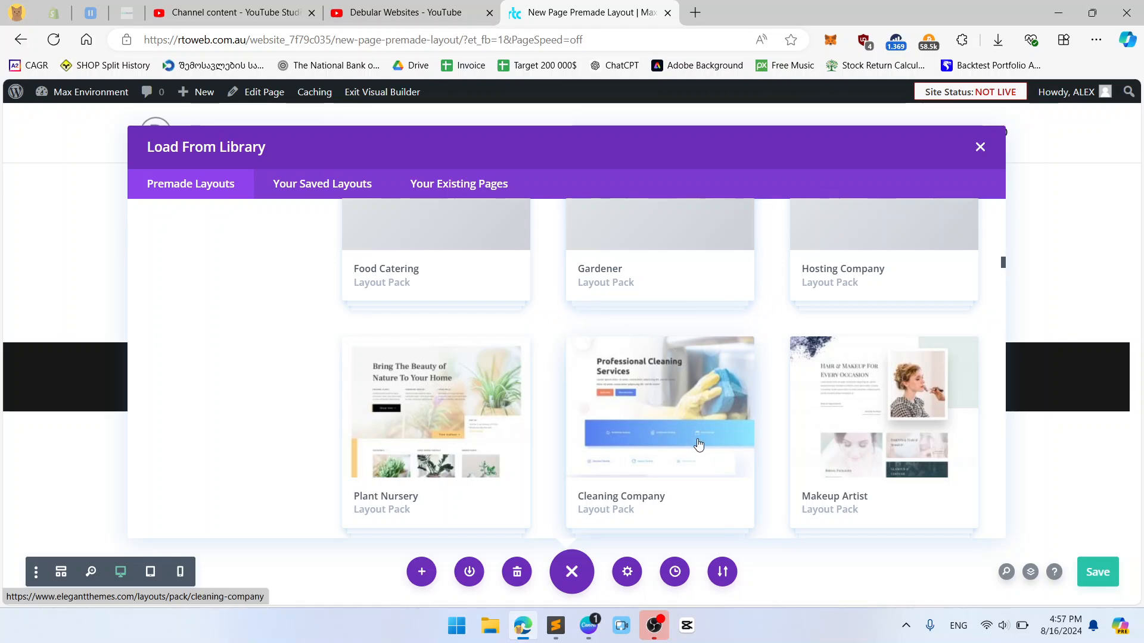
scroll(691, 410, down, 2)
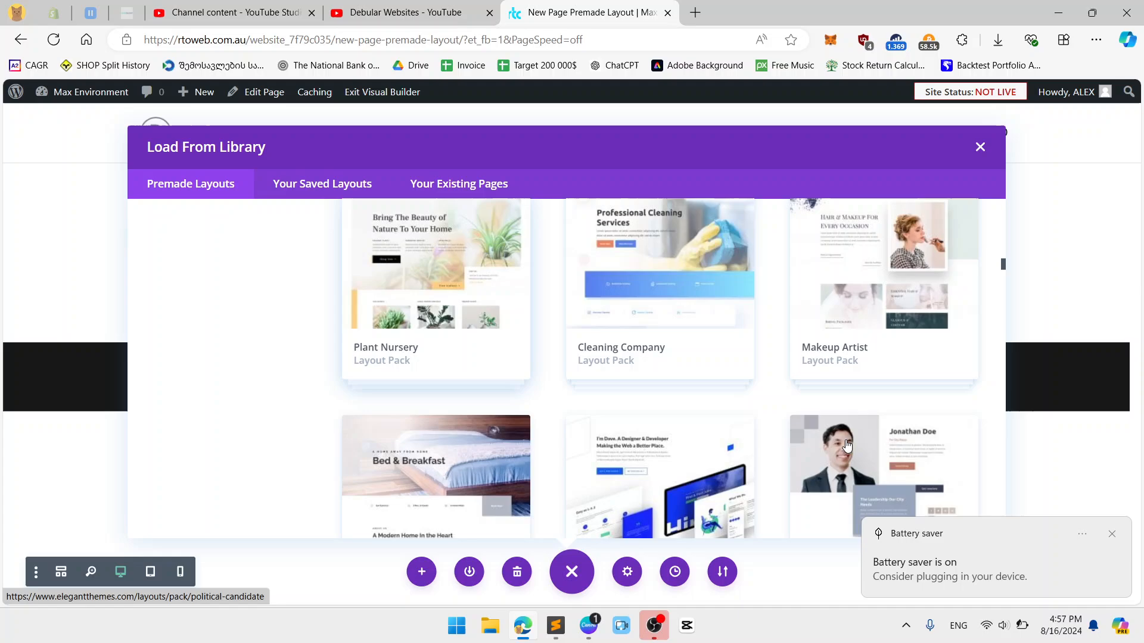
click(1112, 534)
scroll(630, 398, down, 2)
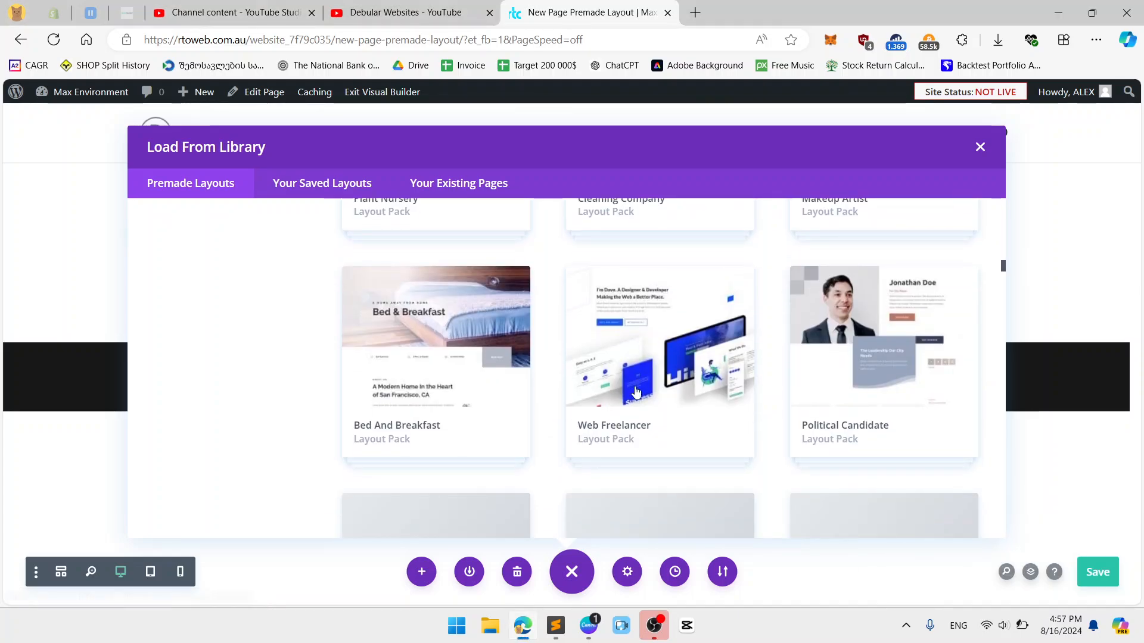
scroll(493, 363, down, 4)
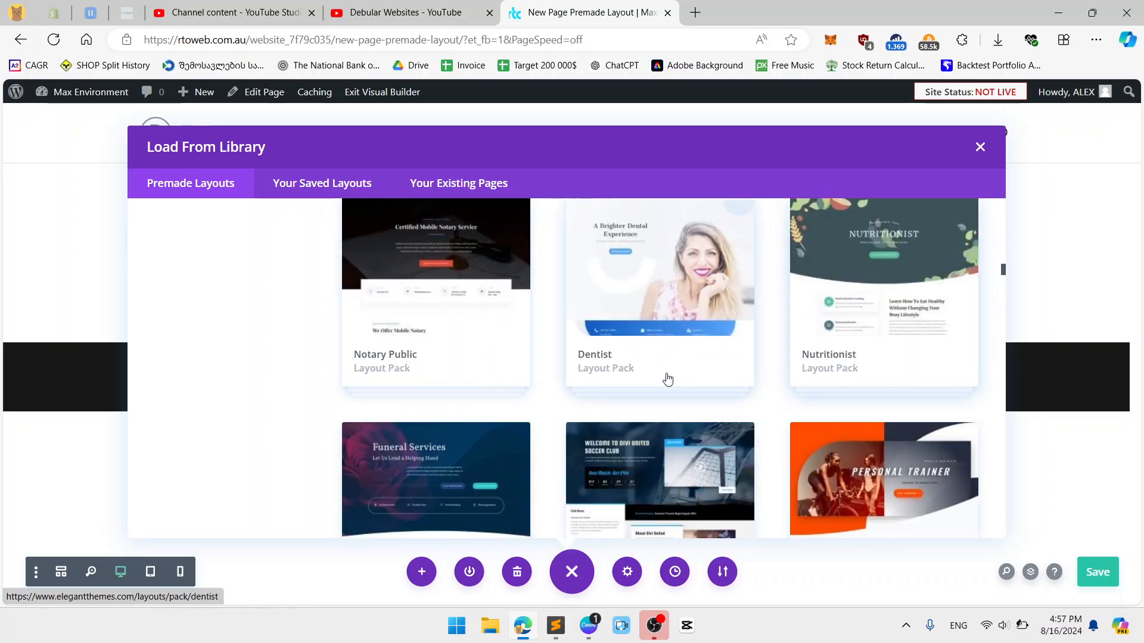
scroll(668, 380, down, 3)
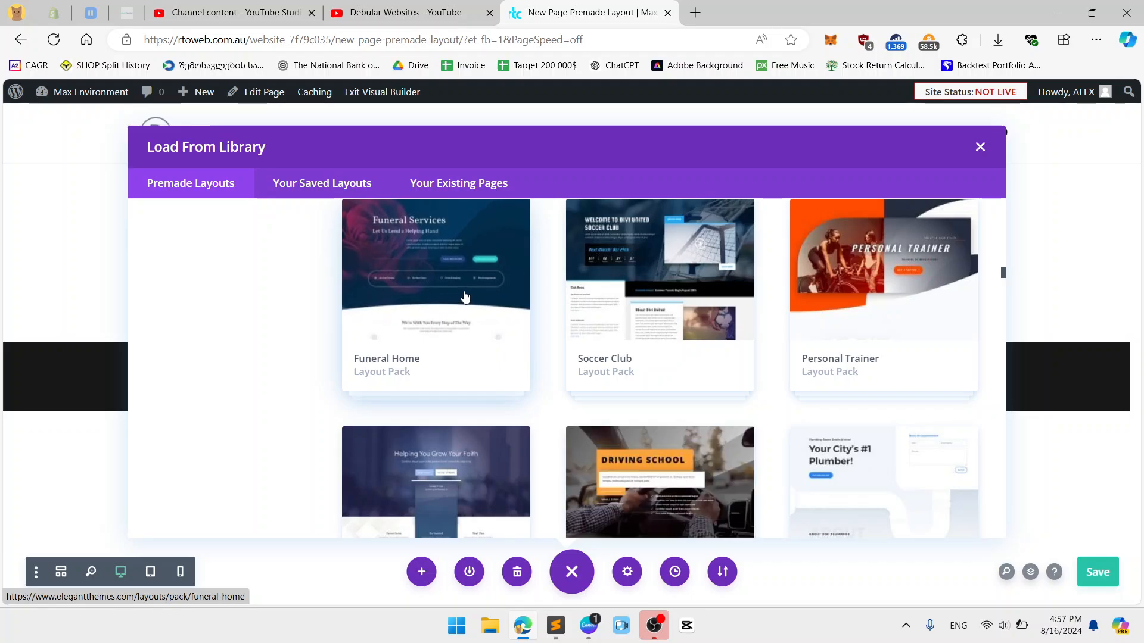
scroll(470, 304, down, 2)
scroll(467, 297, up, 3)
scroll(467, 294, down, 3)
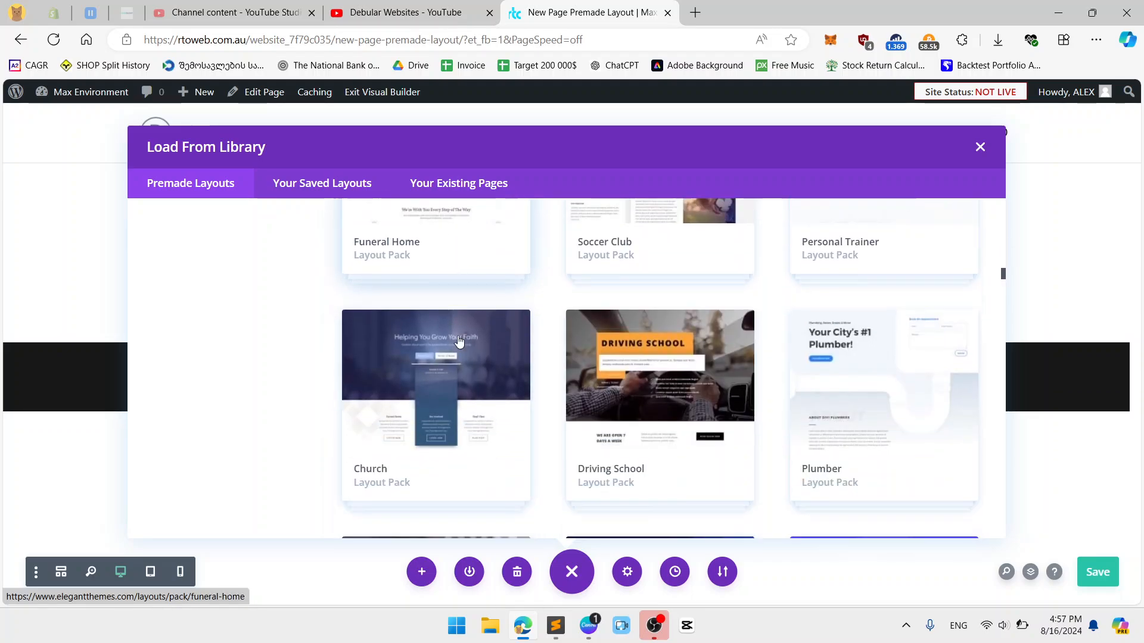
Open the Church layout pack and preview its Home, Blog and About layouts.
click(459, 338)
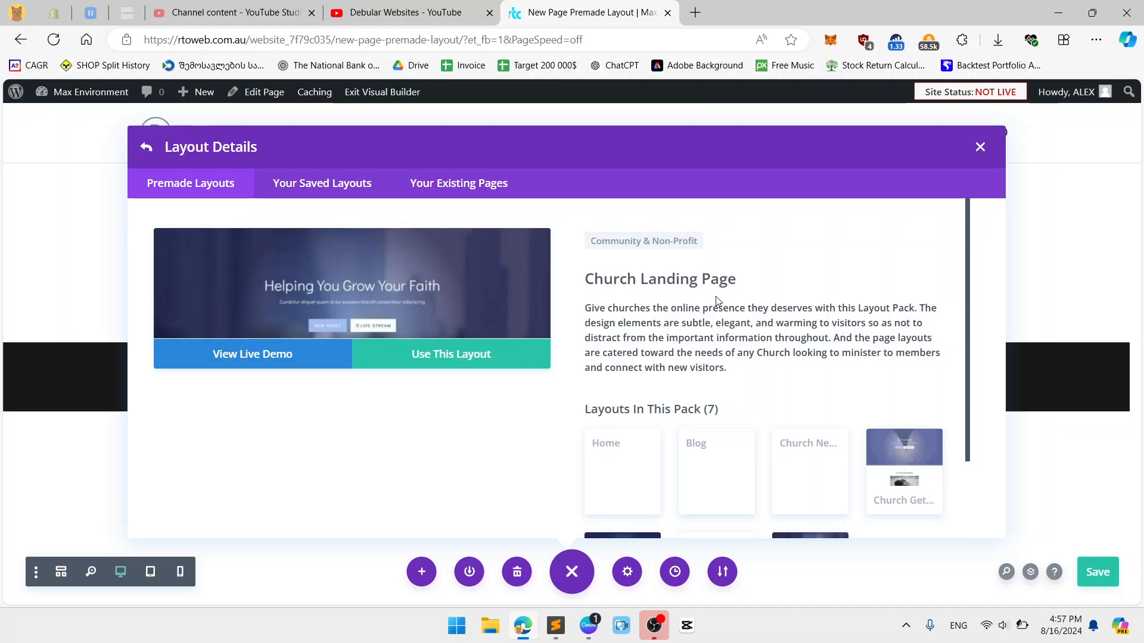
scroll(709, 334, down, 2)
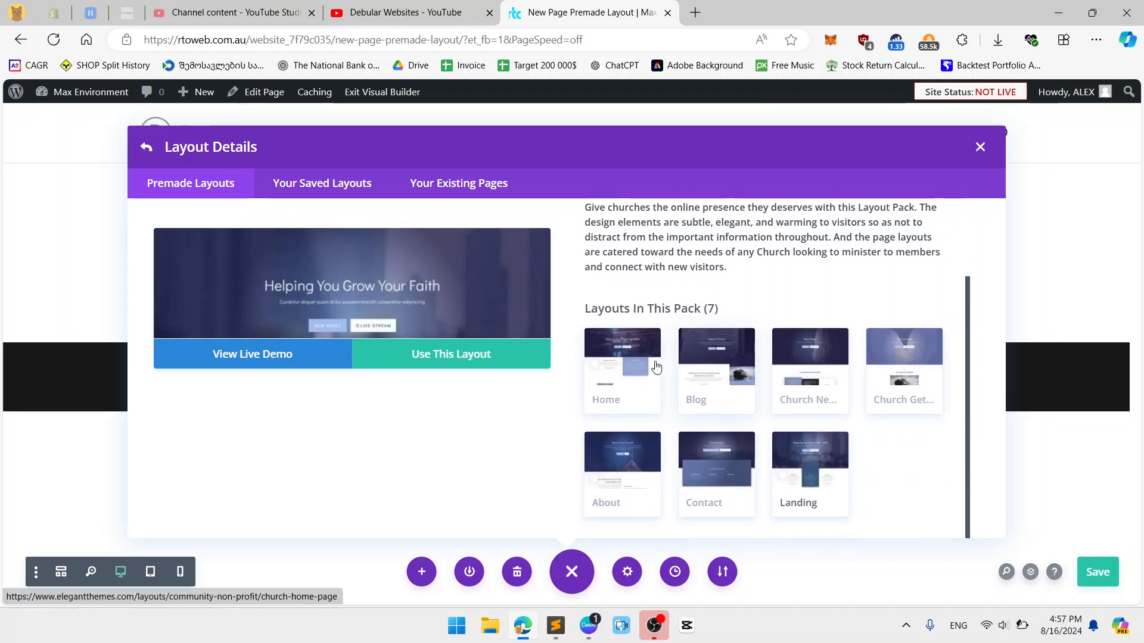
click(628, 367)
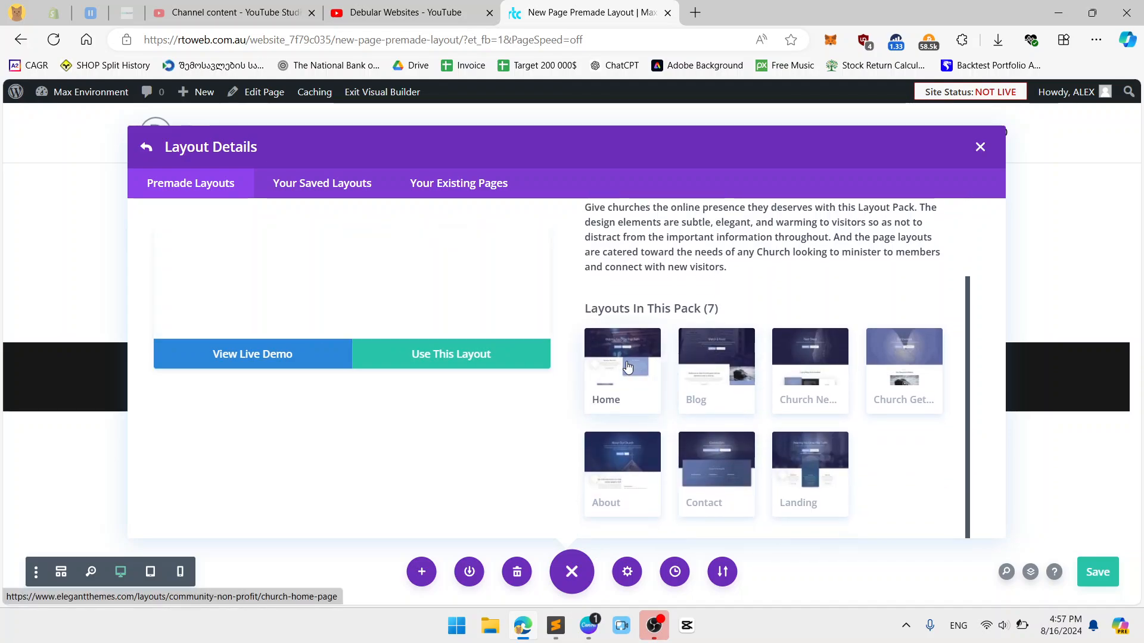
click(706, 374)
scroll(499, 291, down, 5)
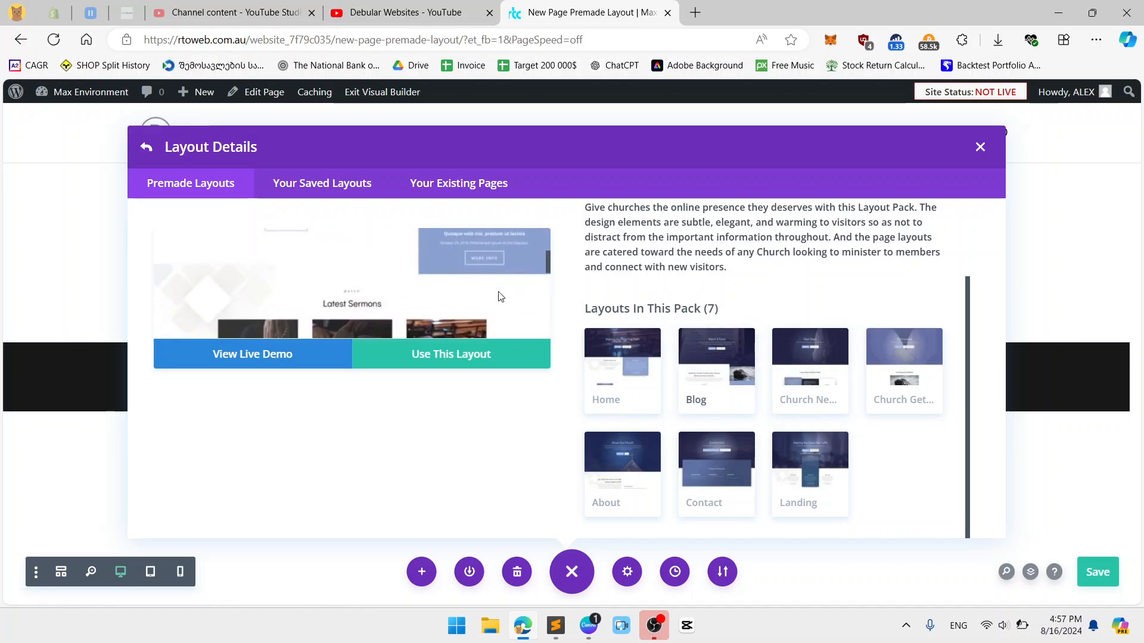
click(623, 465)
scroll(490, 281, up, 3)
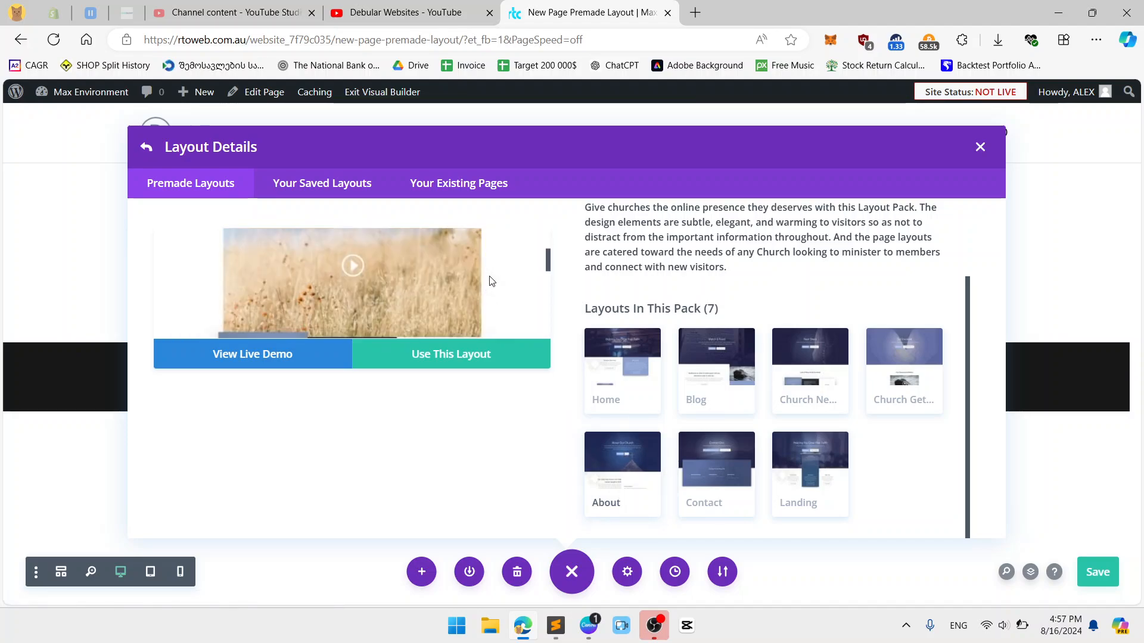
Preview the Church pack's Contact layout and load it into the page.
click(703, 486)
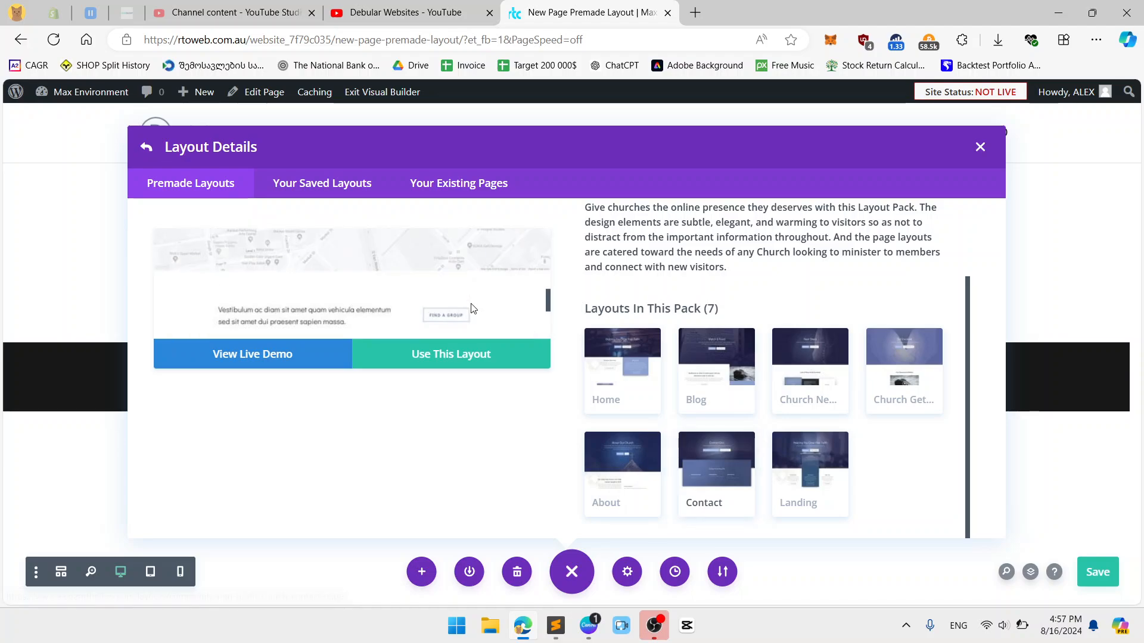
scroll(472, 305, down, 3)
scroll(472, 304, up, 4)
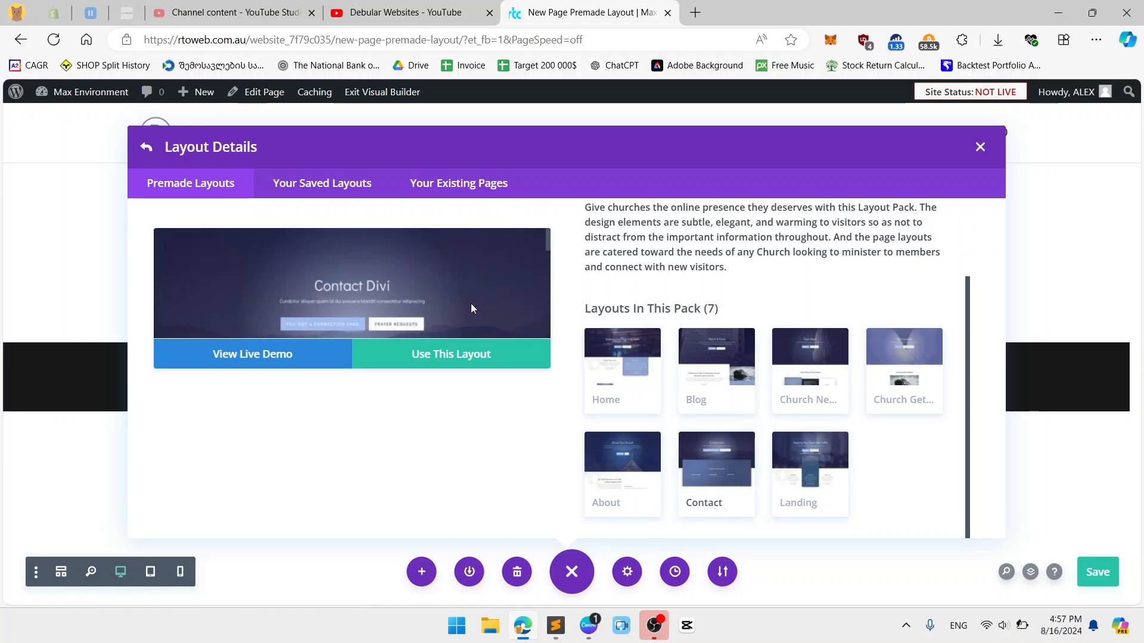
scroll(471, 303, down, 6)
scroll(472, 306, down, 3)
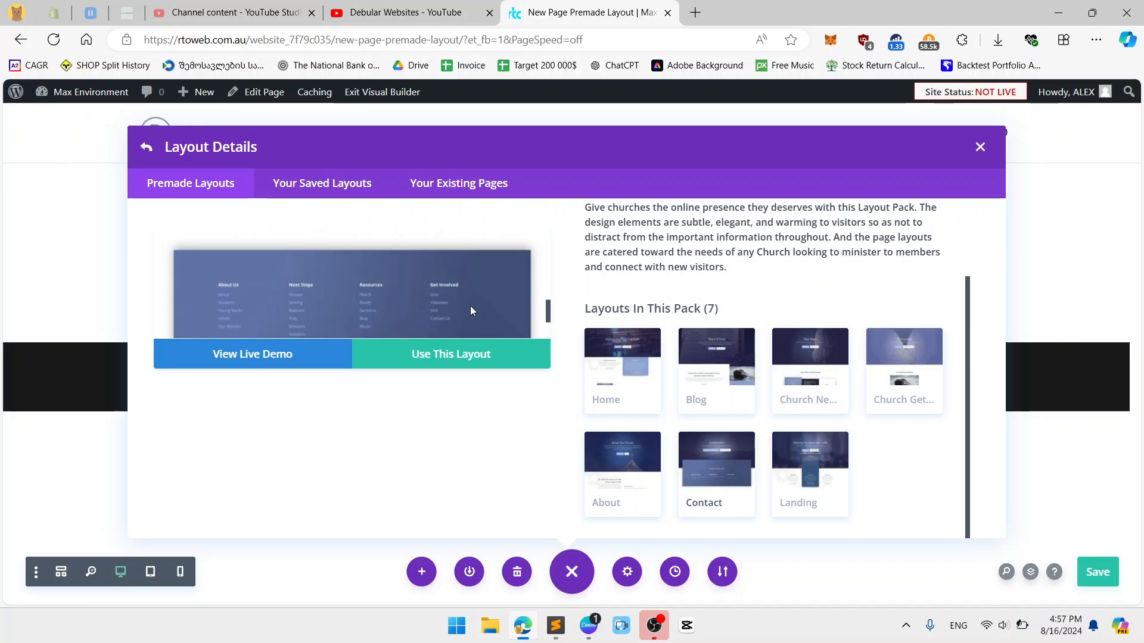
click(453, 361)
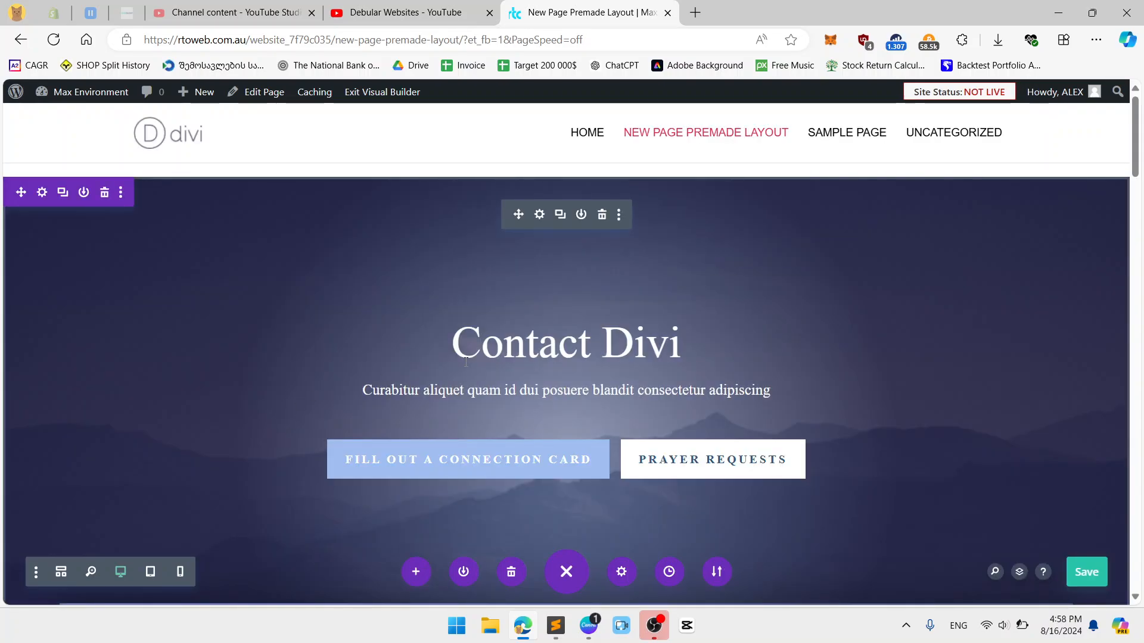
scroll(661, 444, down, 15)
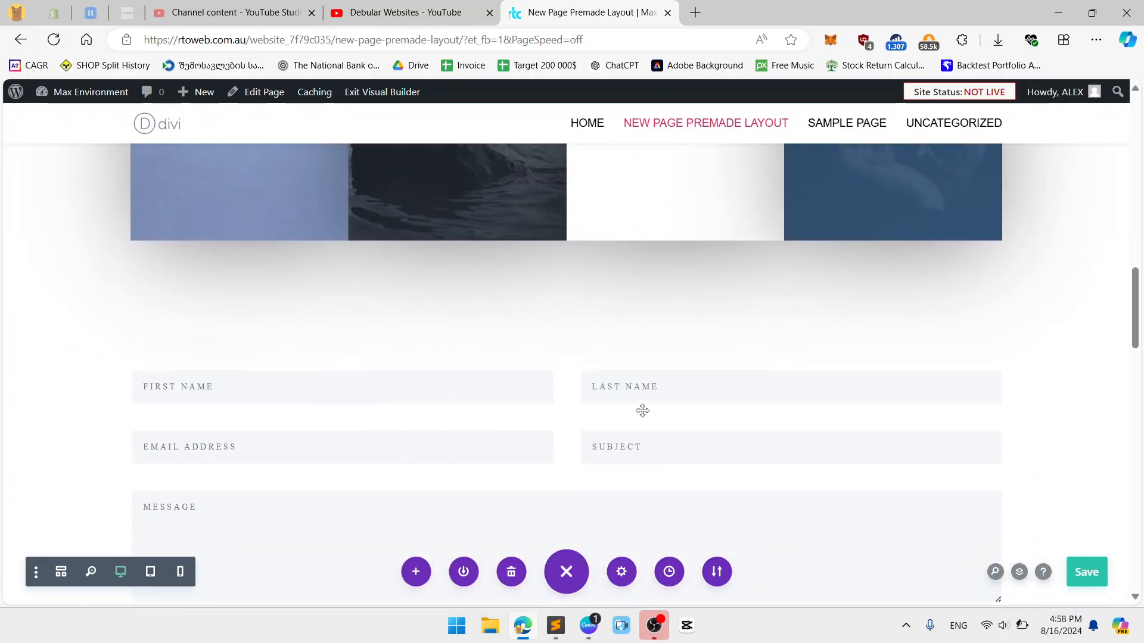
Delete the section holding the Our Blog, Live Stream, Plan a Visit and Give tiles.
scroll(642, 411, up, 3)
mouse_move(238, 429)
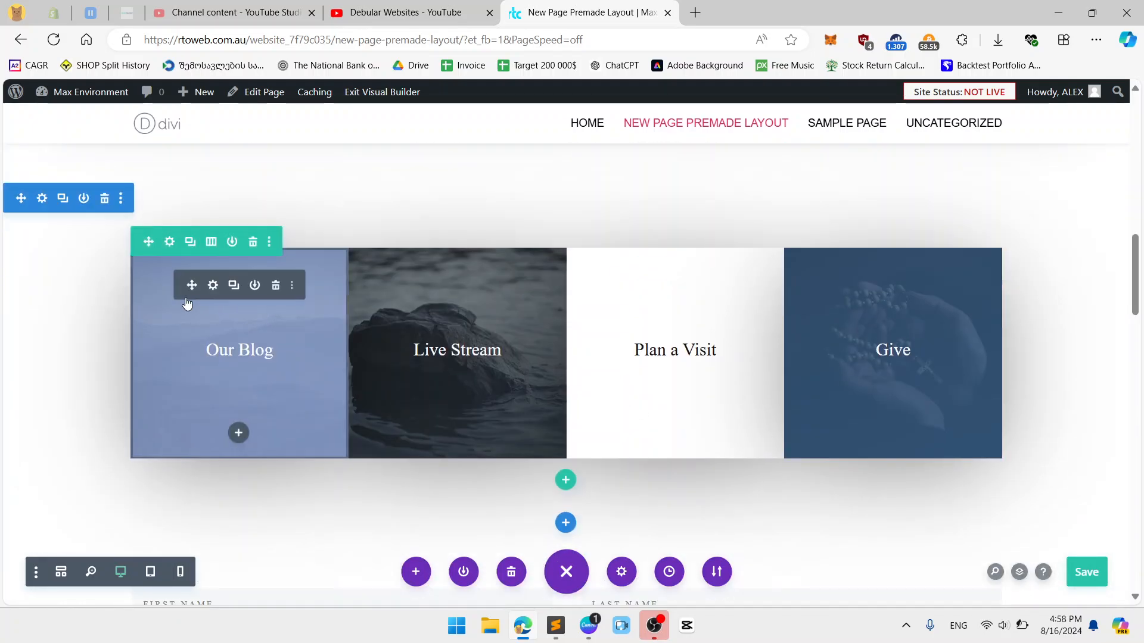
click(104, 201)
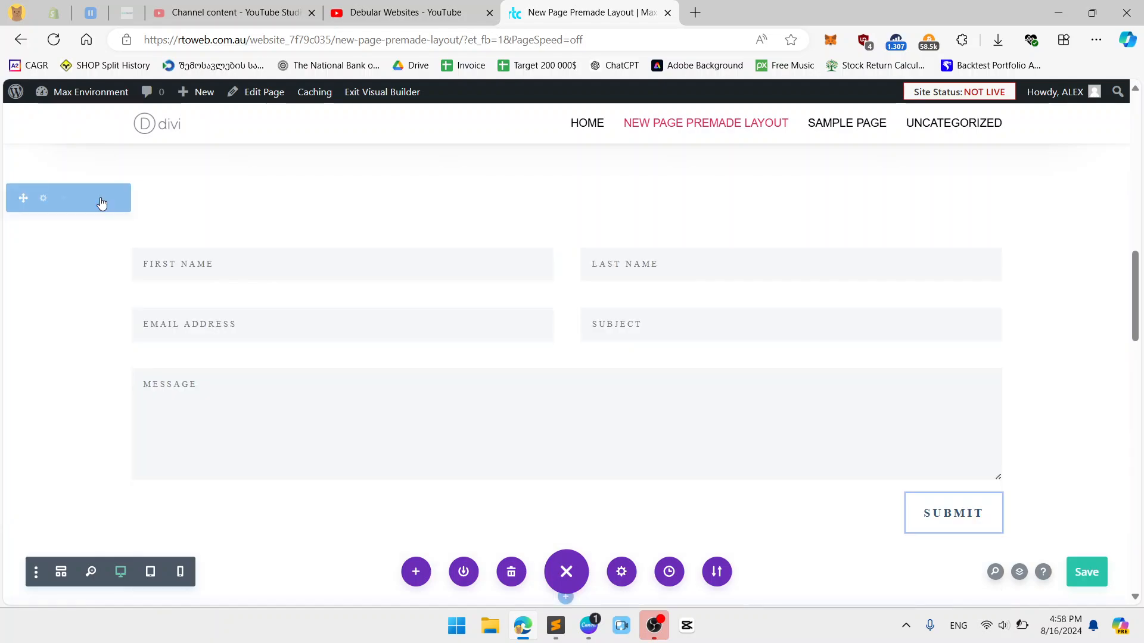
Delete the blank full-width section below the contact form and the blue section with the link columns and Stay In Touch.
scroll(196, 261, down, 8)
scroll(140, 295, up, 1)
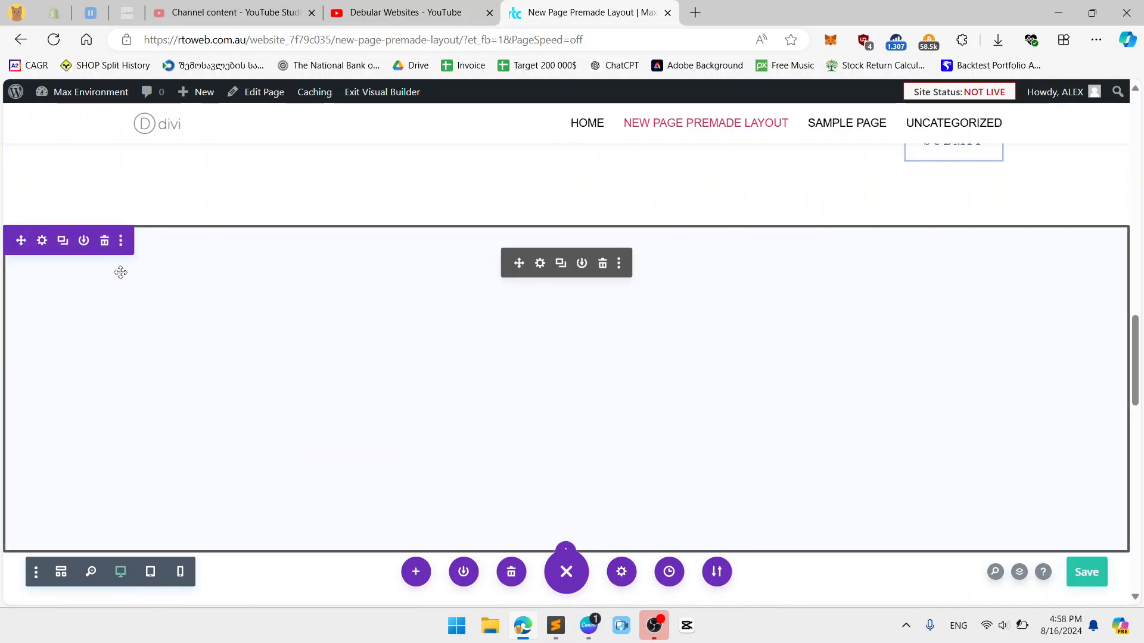
click(105, 240)
click(104, 240)
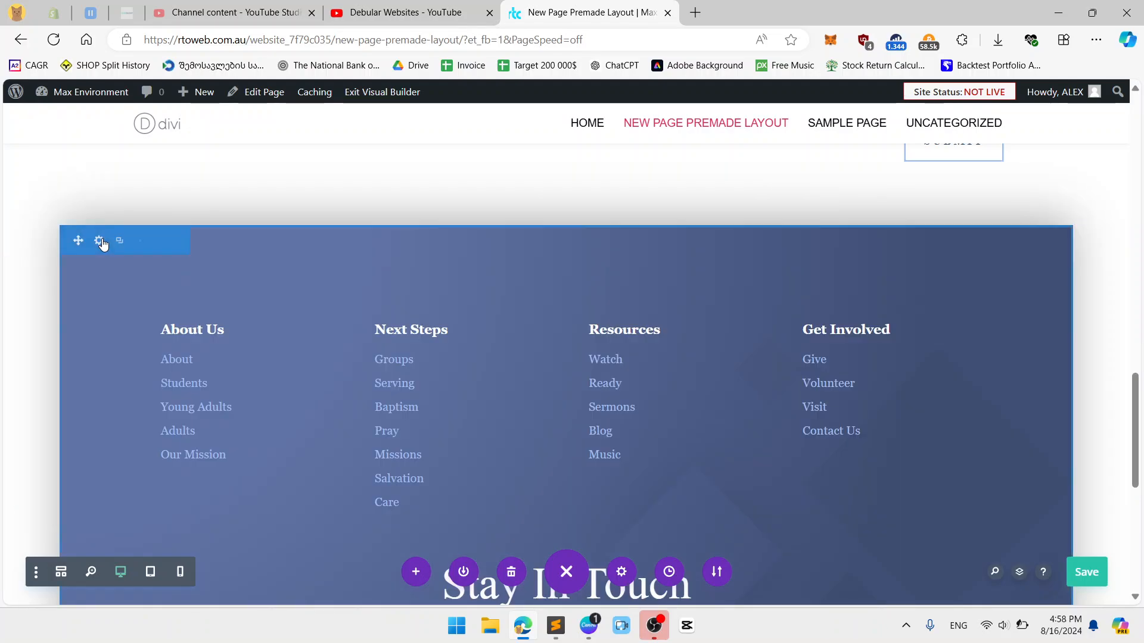
click(161, 241)
Delete the blue Contact & Visiting Info section above the contact form.
scroll(305, 376, up, 10)
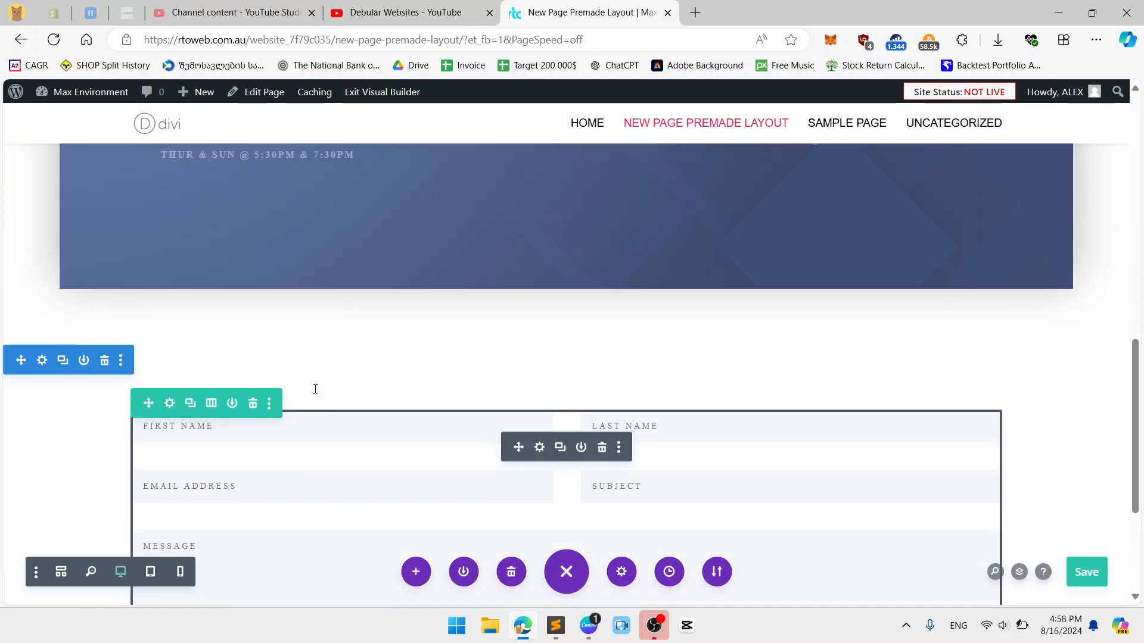
scroll(631, 344, up, 5)
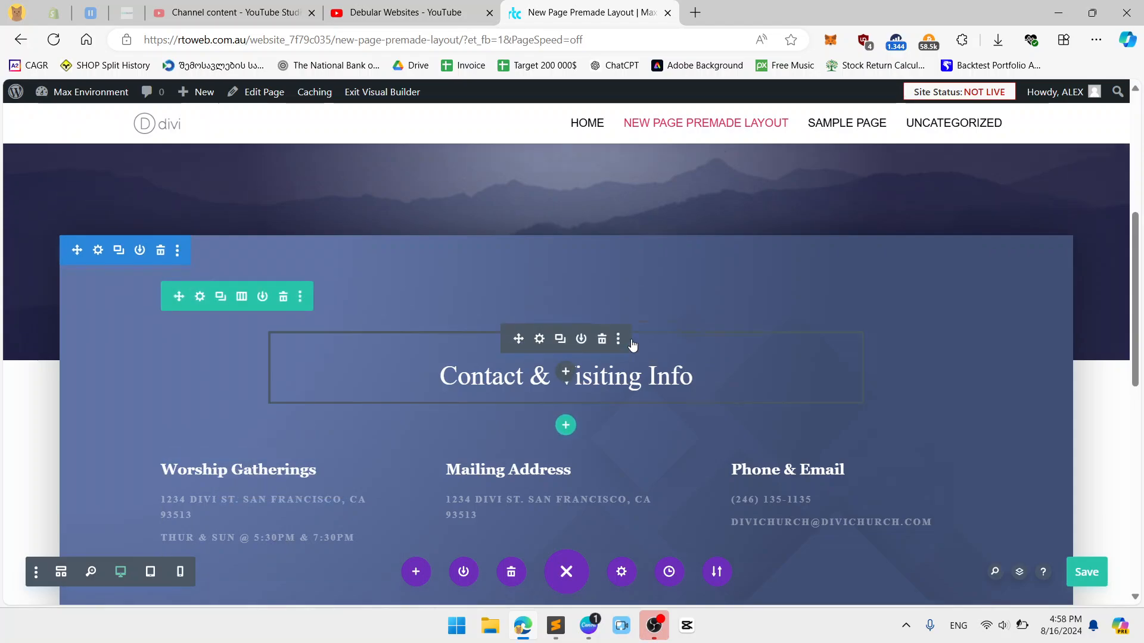
scroll(327, 401, down, 6)
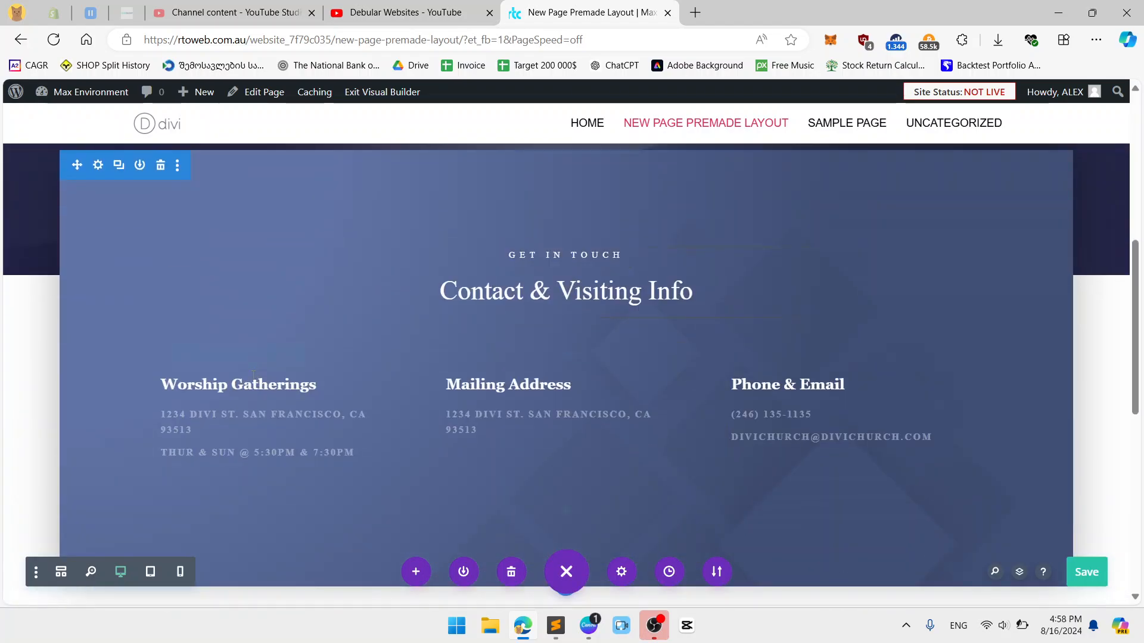
click(160, 165)
Set the desktop top and bottom padding of the Contact Divi fullwidth header to 5% and apply the settings.
scroll(638, 370, up, 5)
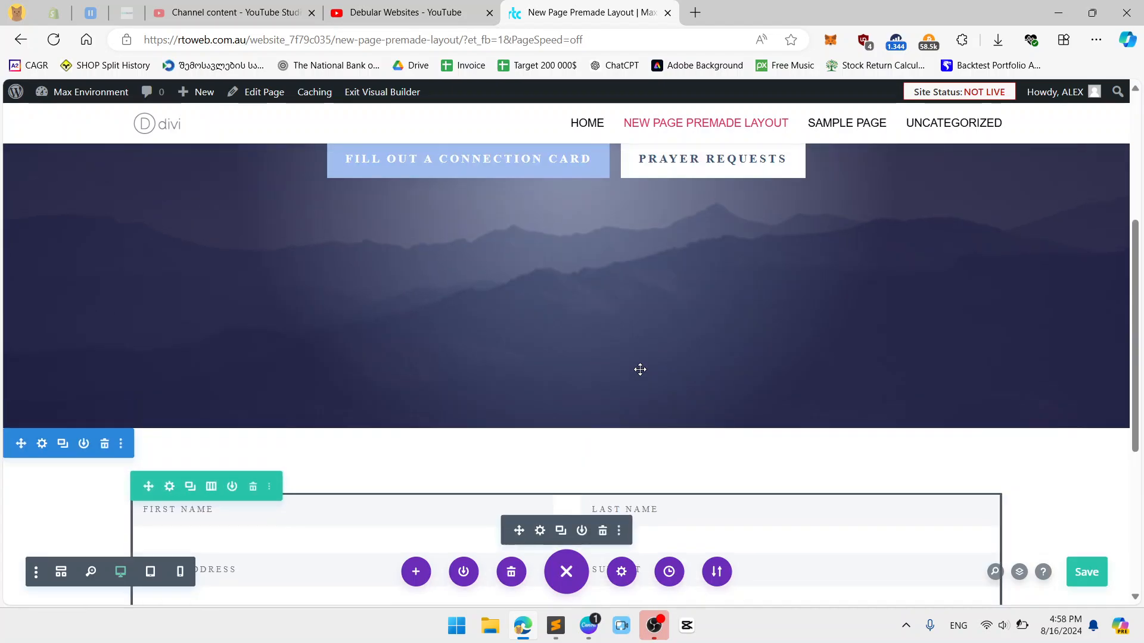
scroll(524, 255, up, 2)
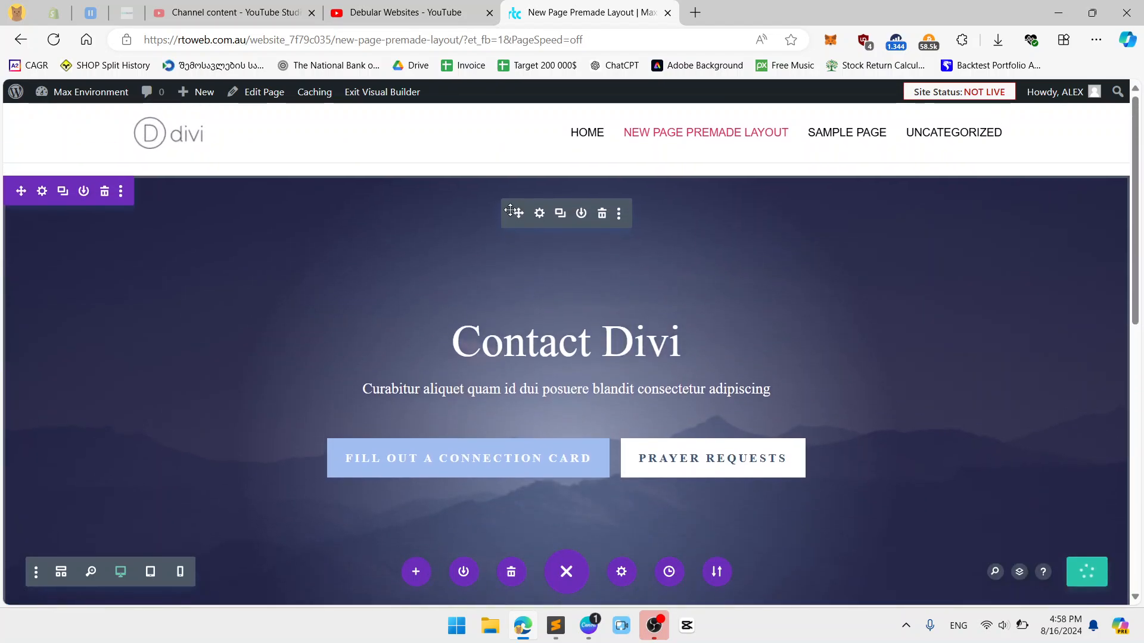
click(387, 243)
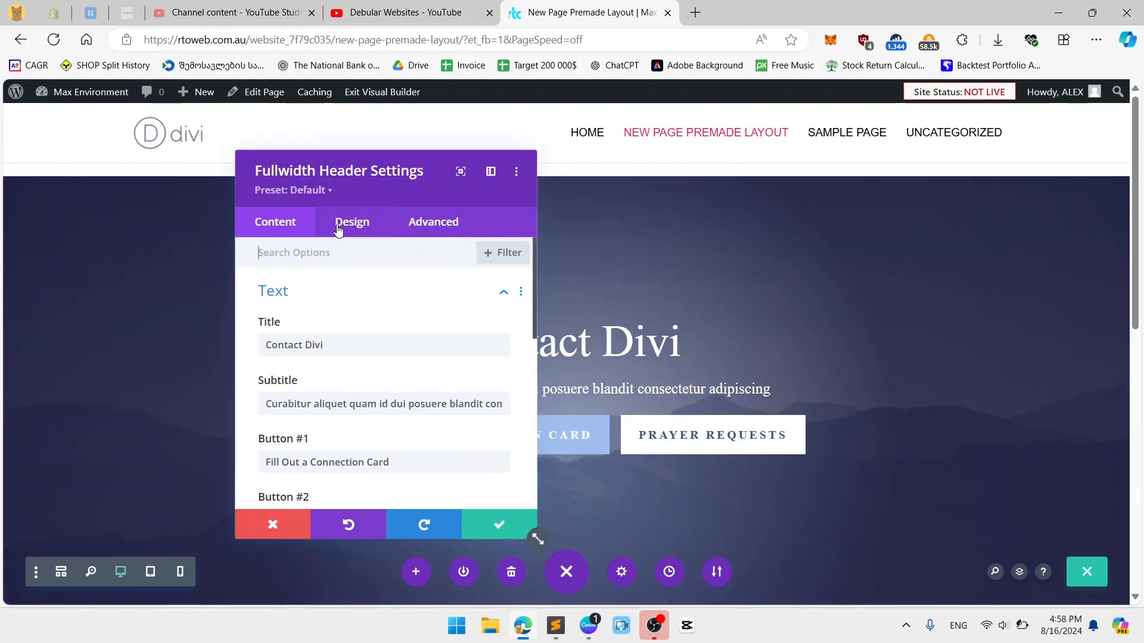
click(344, 225)
scroll(332, 451, down, 5)
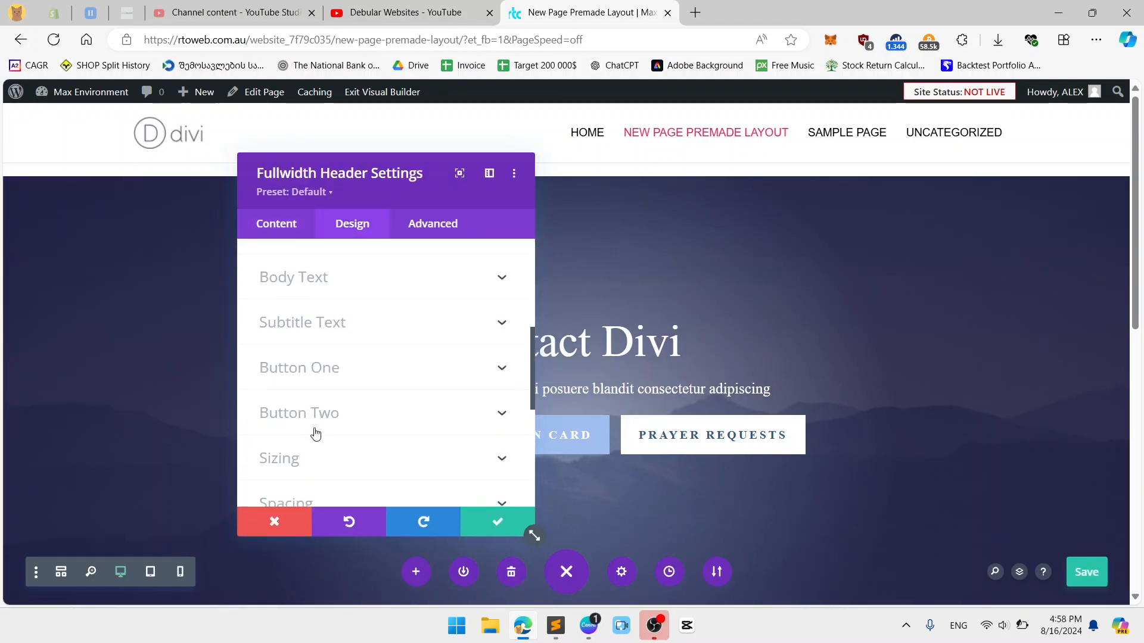
click(339, 482)
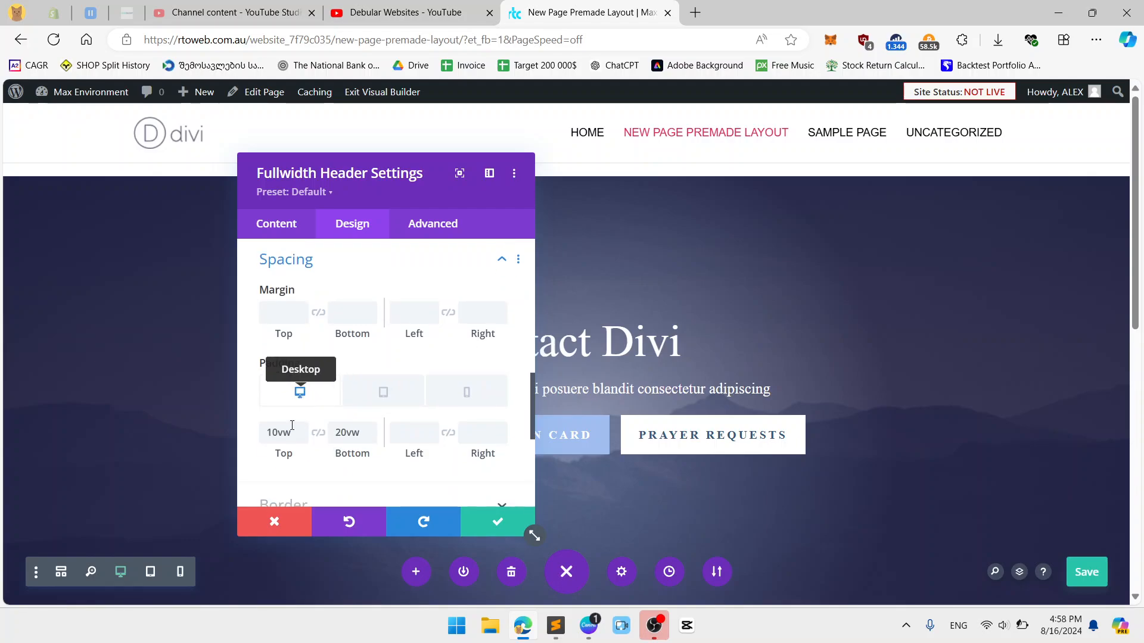
double_click(291, 433)
text(5%)
double_click(350, 427)
text(5)
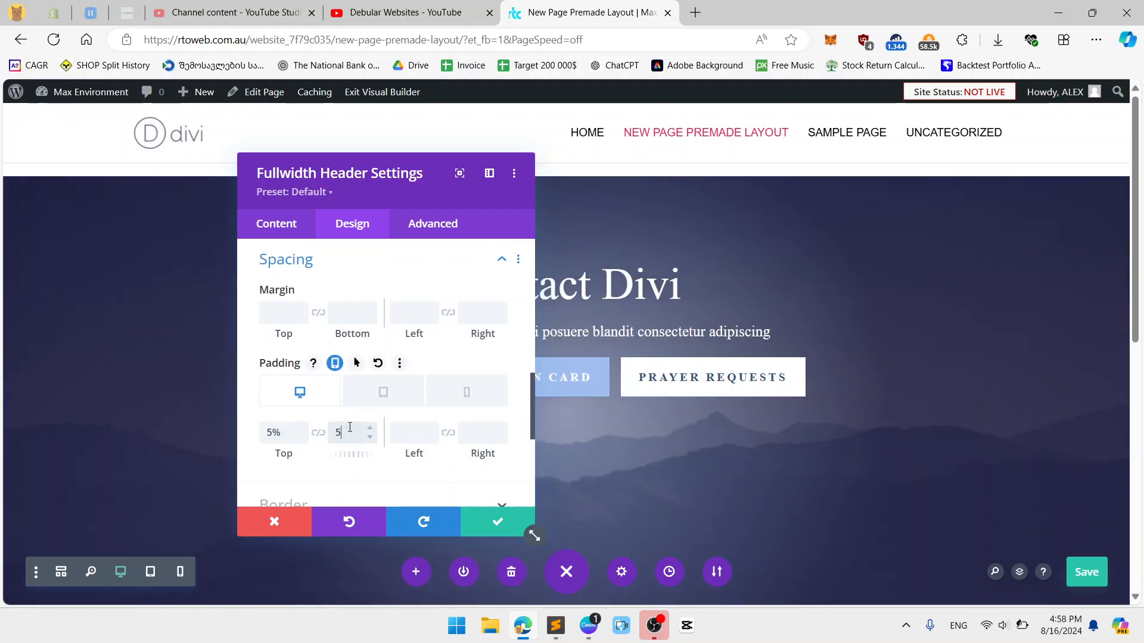
text(%)
click(498, 522)
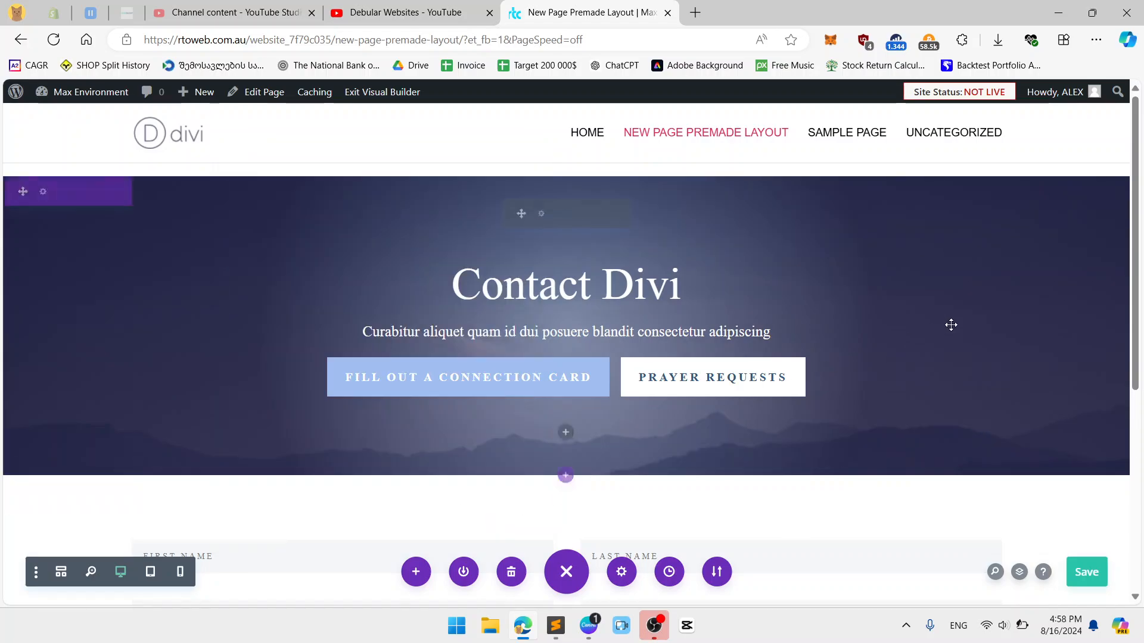
Remove both buttons from the Contact Divi header by clearing the Button #1 and Button #2 texts.
click(539, 213)
triple_click(352, 386)
key(BackSpace)
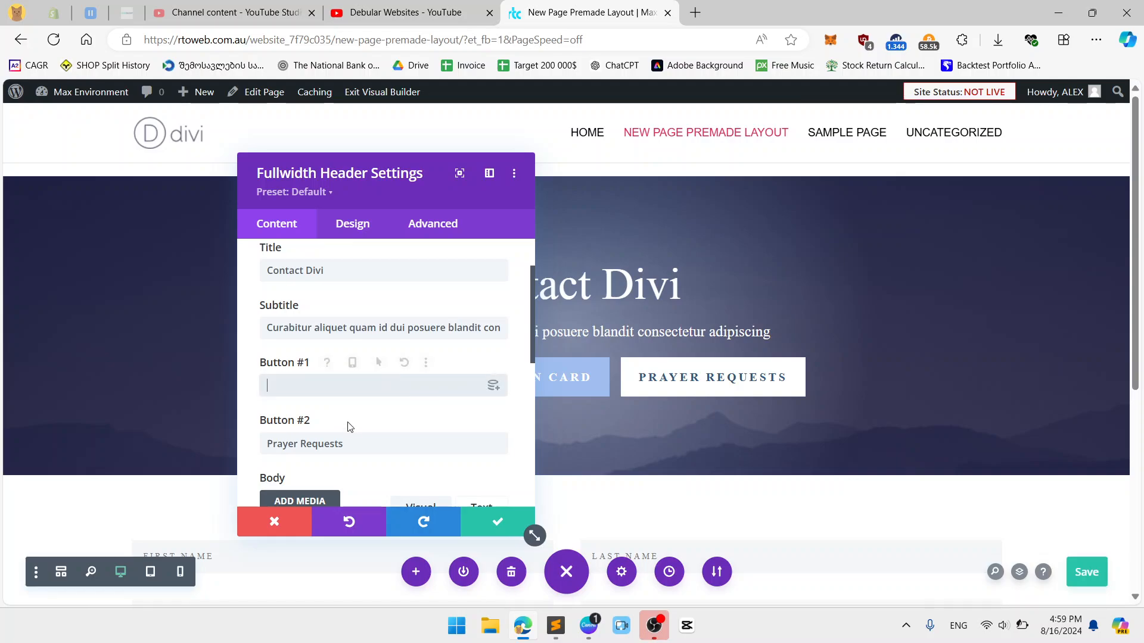
triple_click(355, 444)
key(BackSpace)
click(497, 522)
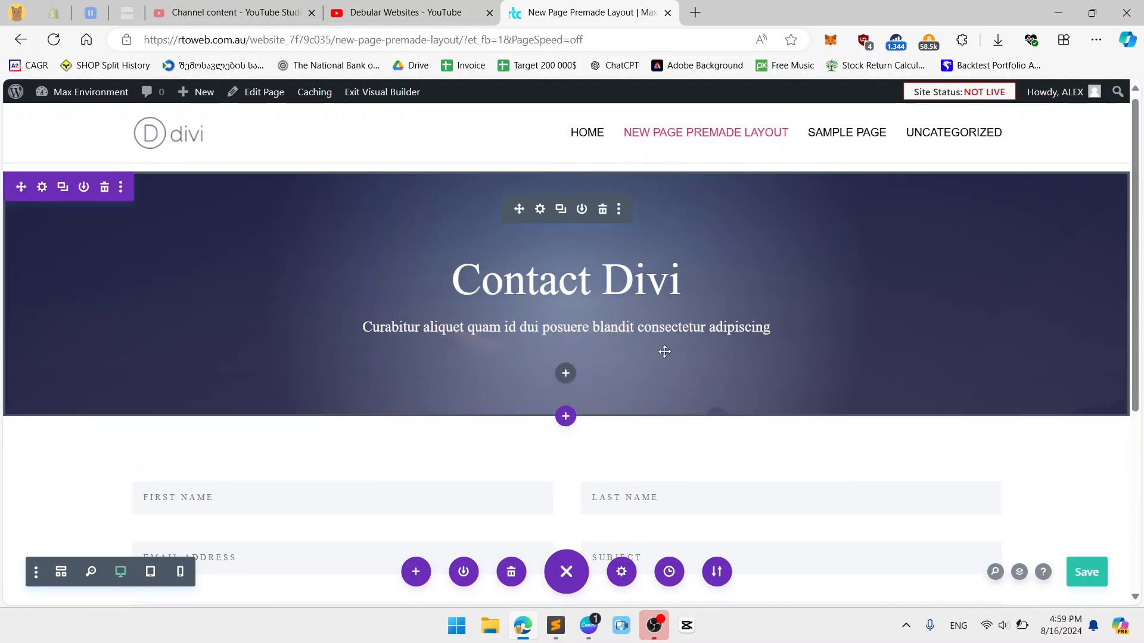
Check the remaining contact form and save the page.
scroll(664, 350, down, 5)
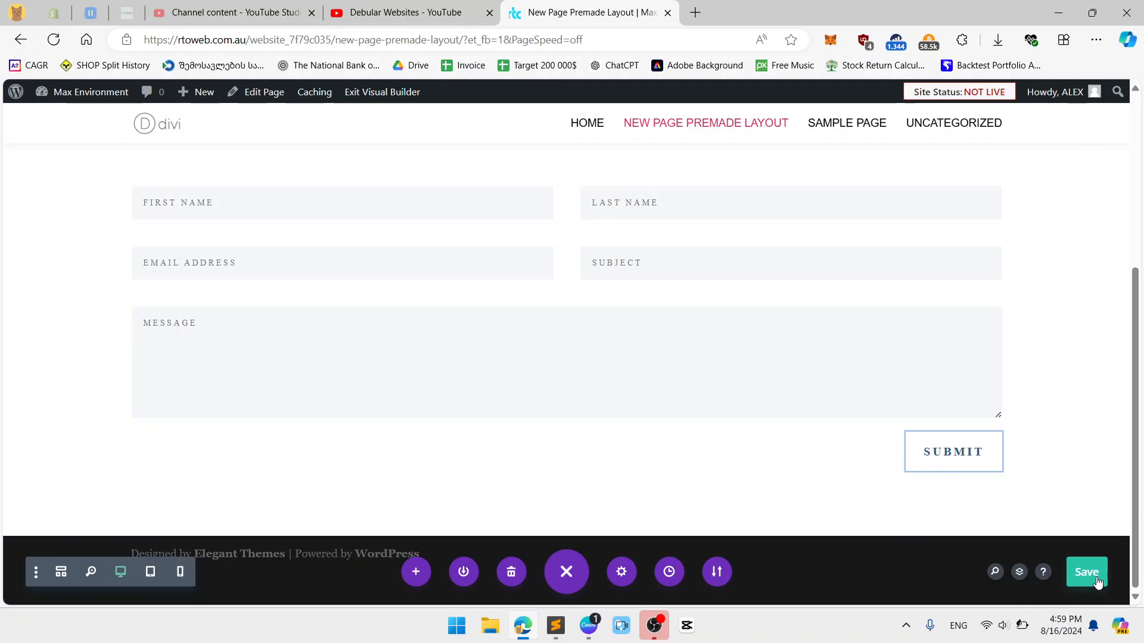
click(1098, 582)
scroll(1080, 454, up, 5)
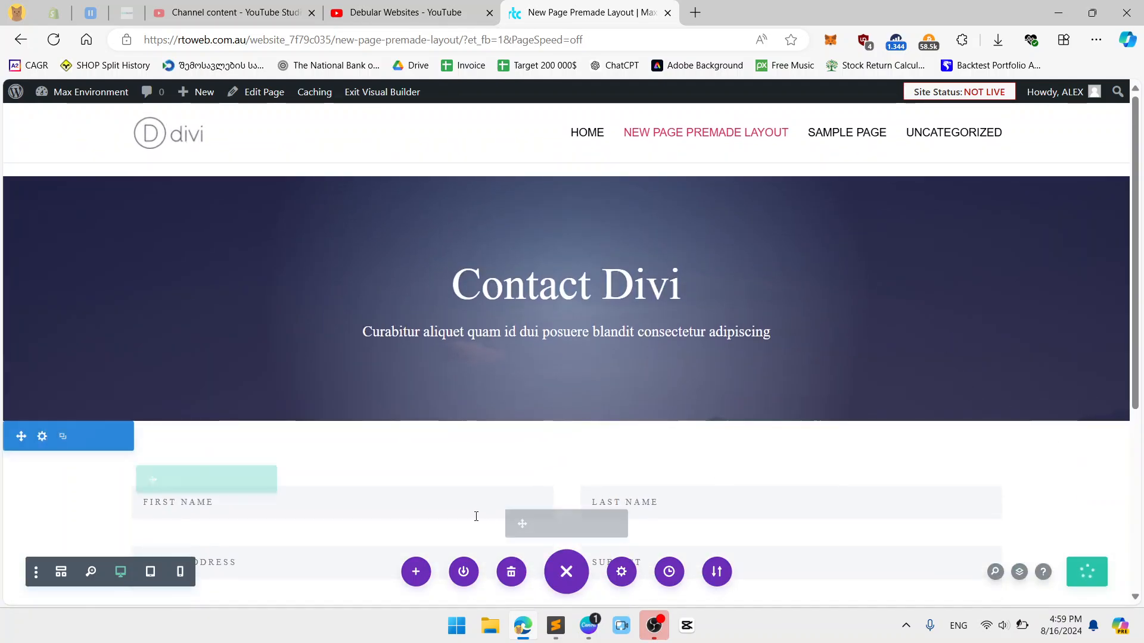
Preview the contact page in tablet and phone views, and return to desktop view.
click(148, 578)
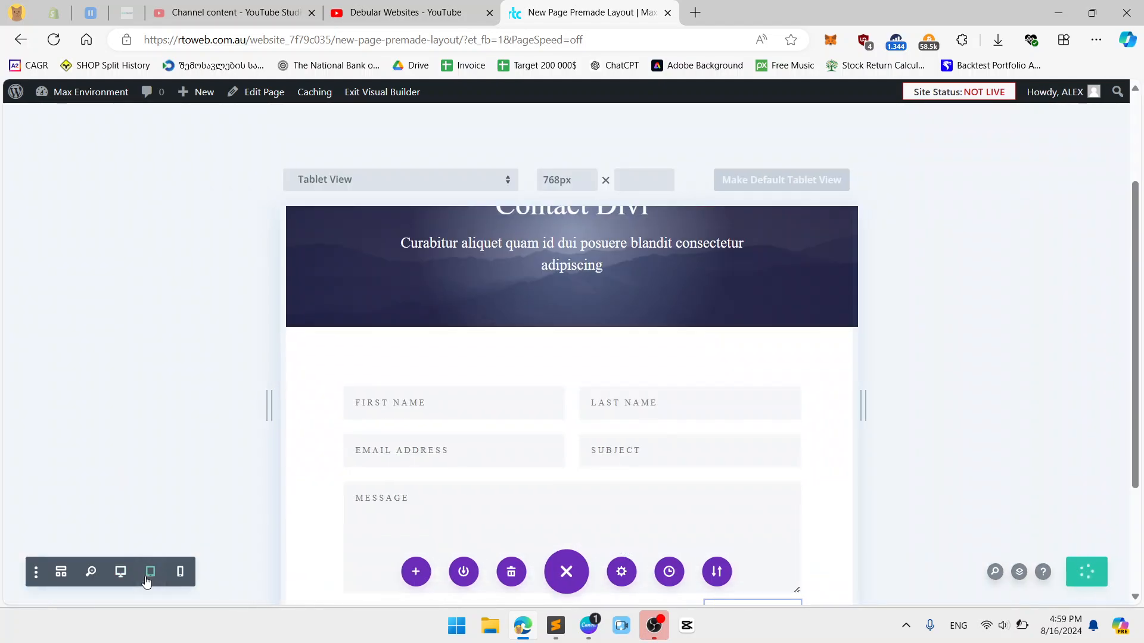
scroll(541, 393, up, 3)
scroll(525, 411, down, 6)
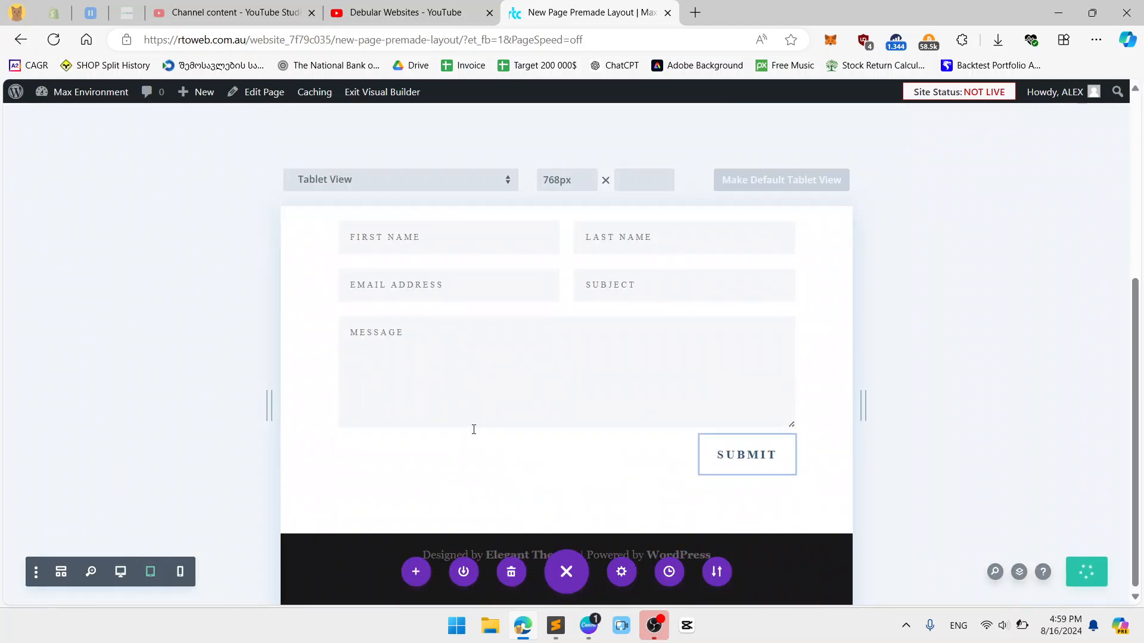
click(180, 572)
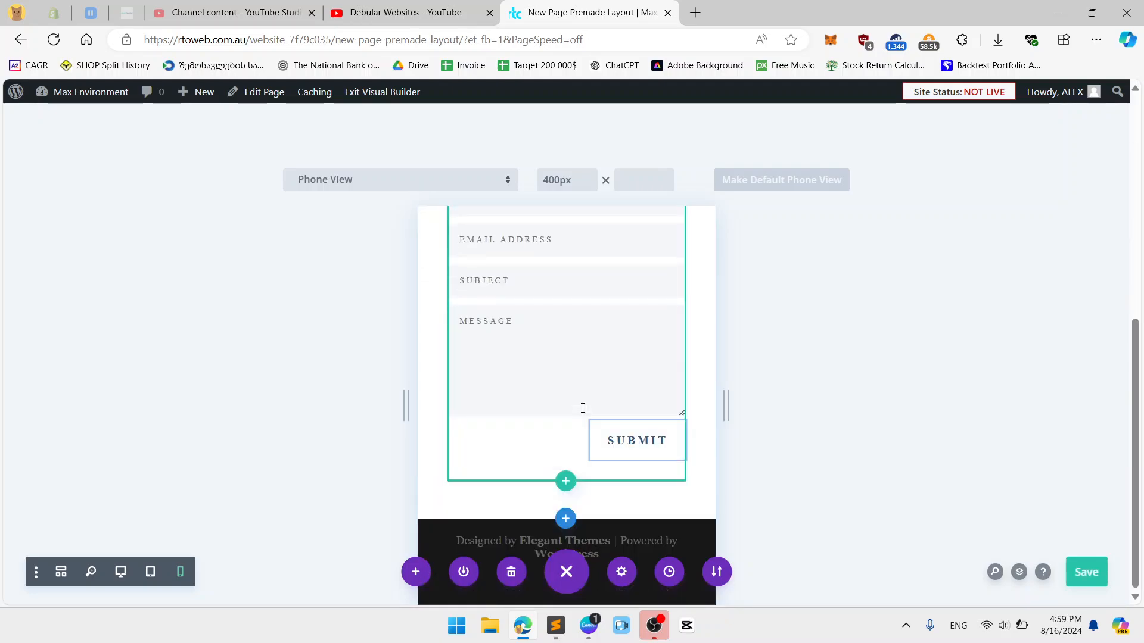
click(121, 572)
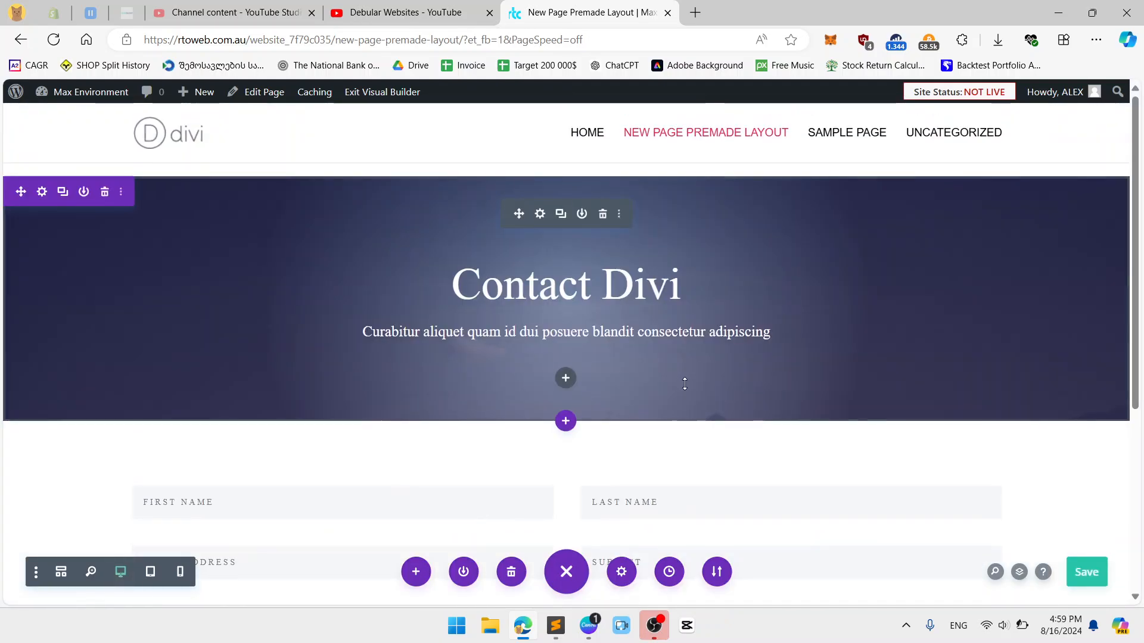